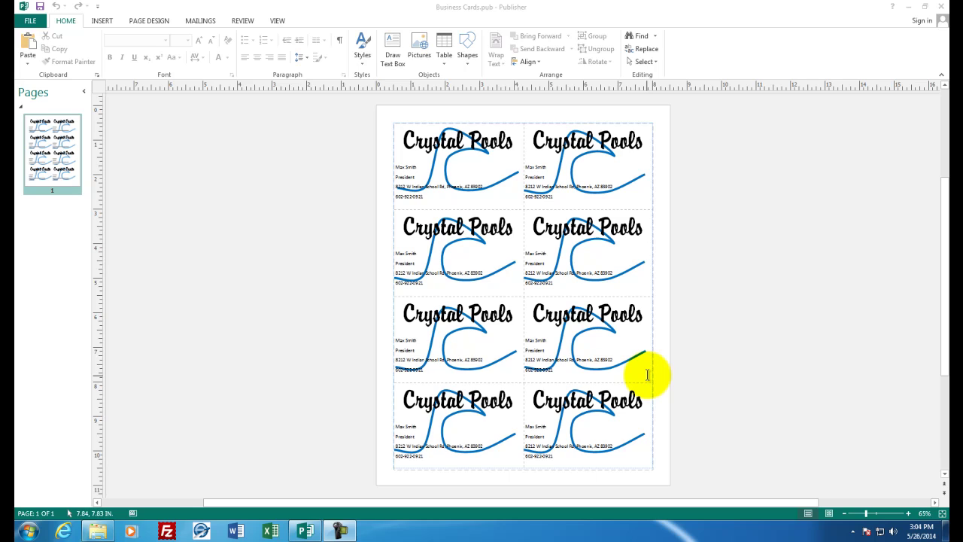
# Close the finished card publication, relaunch Publisher and start a blank 8.5 x 11" publication.
pyautogui.click(940, 6)
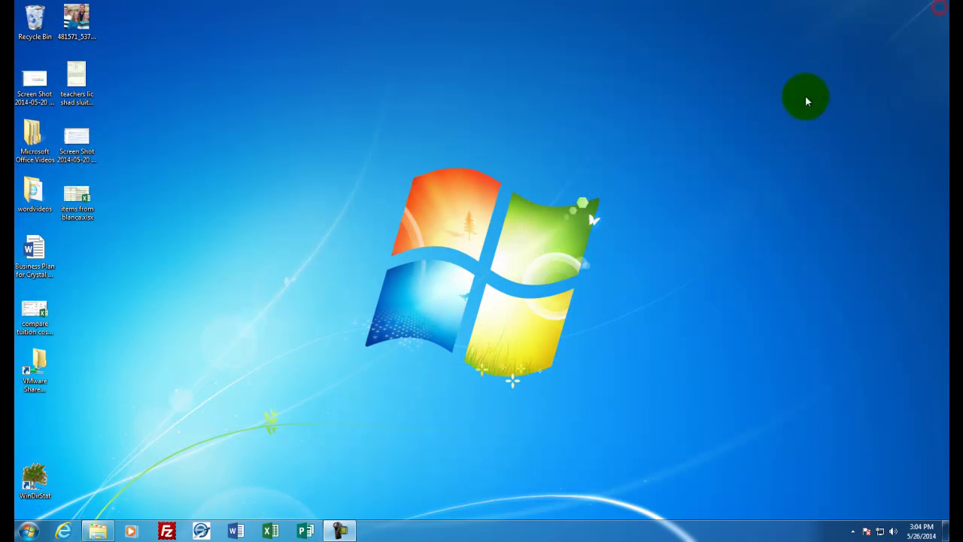
pyautogui.click(301, 532)
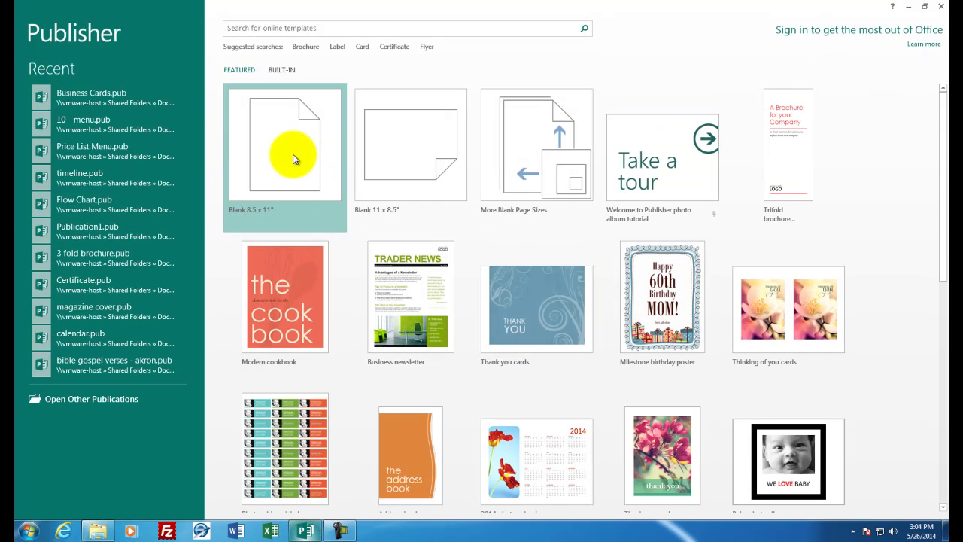
pyautogui.click(293, 158)
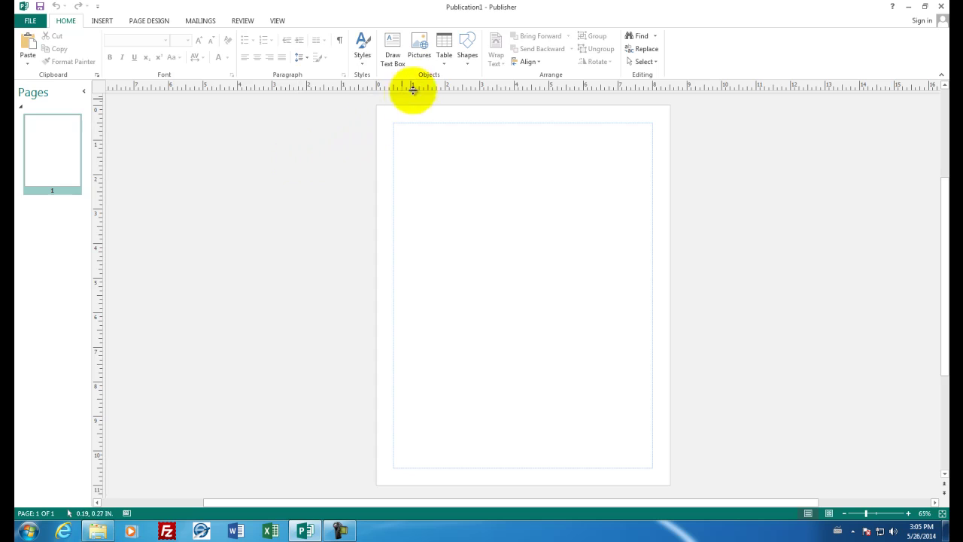
# Insert a 2 x 4 table at the page's top-left corner and stretch it toward full-page size.
pyautogui.click(446, 66)
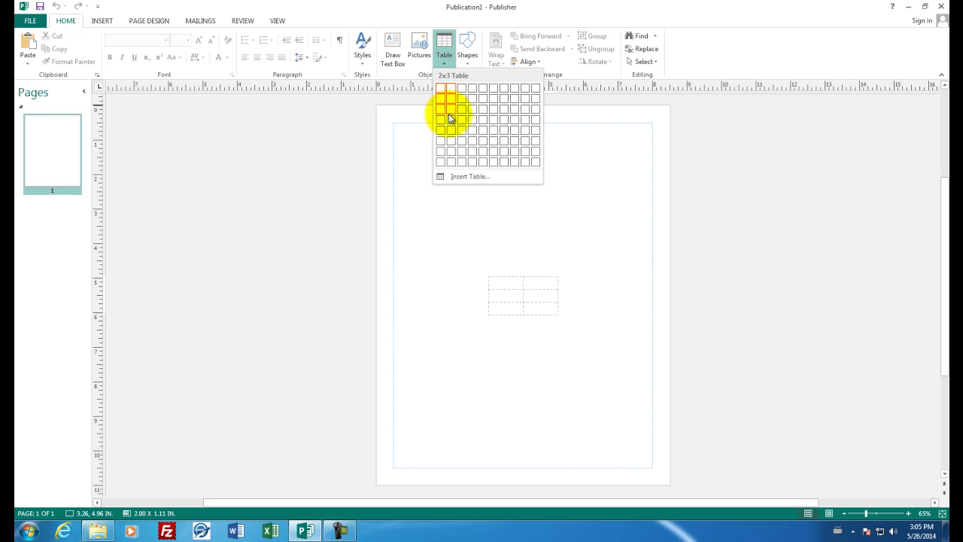
pyautogui.click(452, 123)
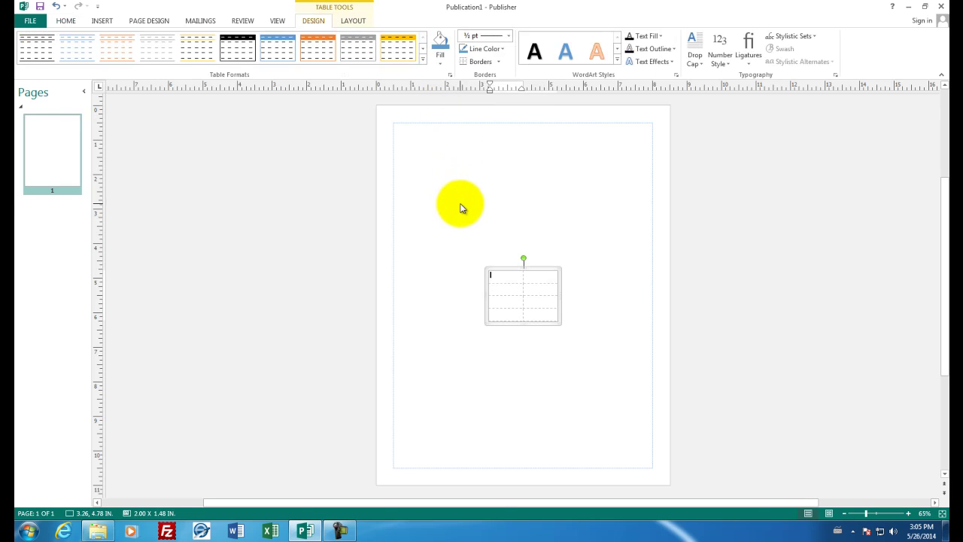
pyautogui.moveTo(502, 271); pyautogui.dragTo(407, 121)
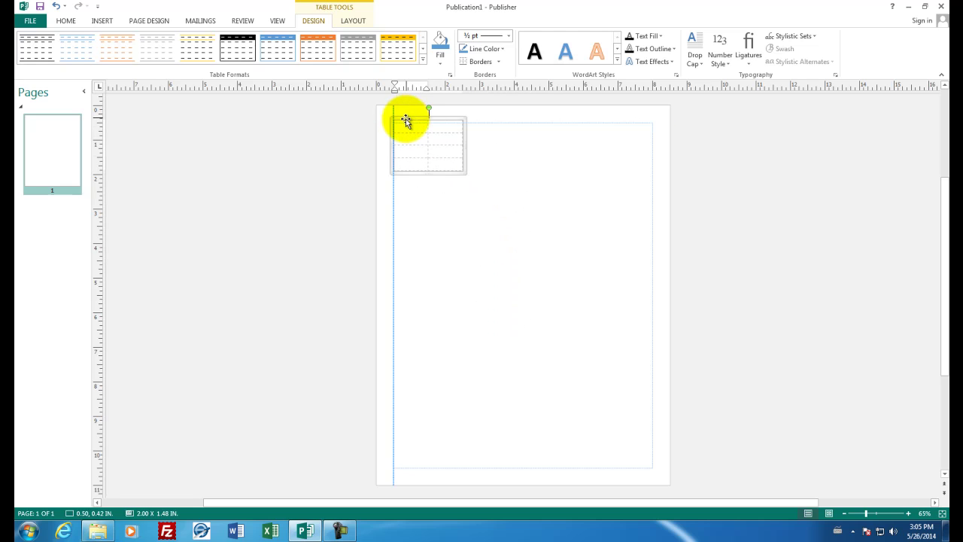
pyautogui.moveTo(465, 173); pyautogui.dragTo(652, 469)
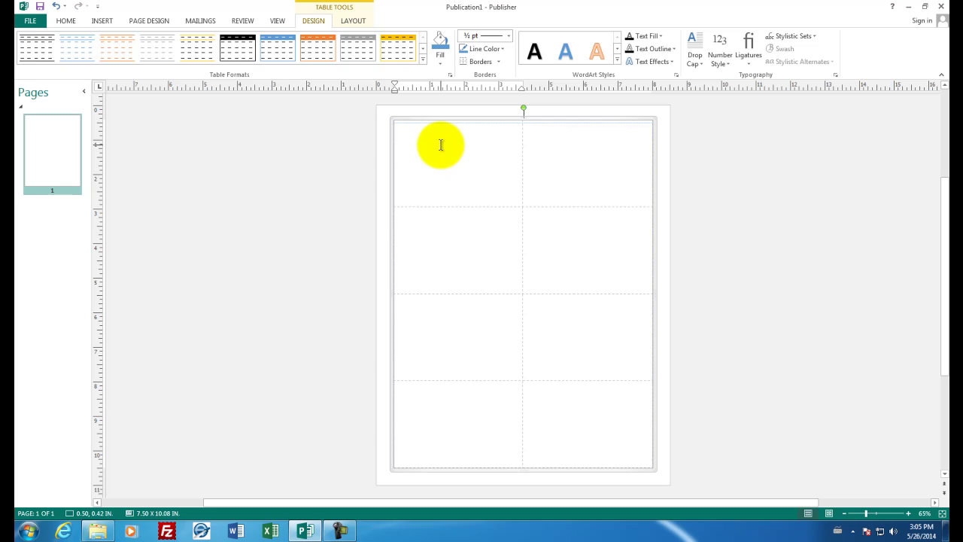
# Type the Crystal Pools card text into the first cell: contact name, President, street address, city and phone.
pyautogui.write('Crystal Pools')
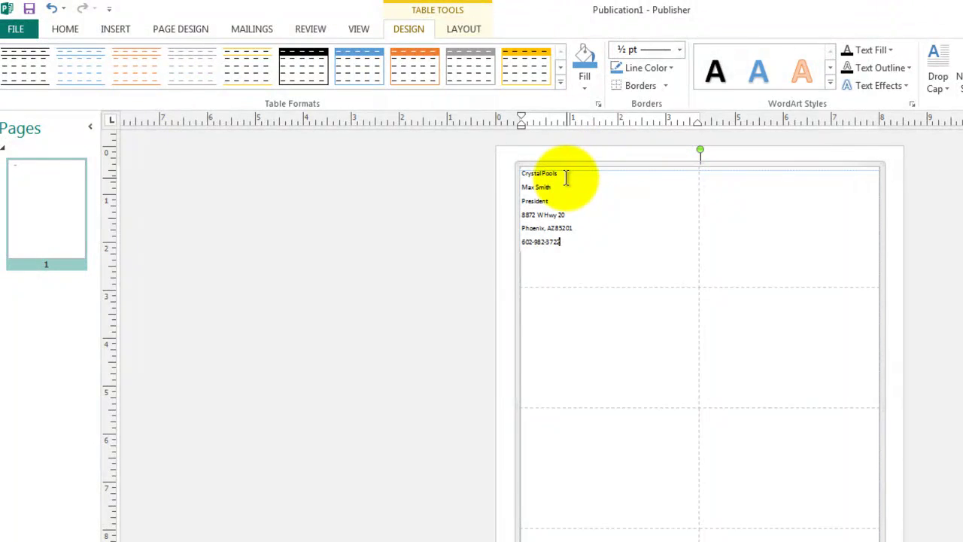
# Select the Crystal Pools heading and enlarge it by several font sizes.
pyautogui.moveTo(566, 177); pyautogui.dragTo(521, 174)
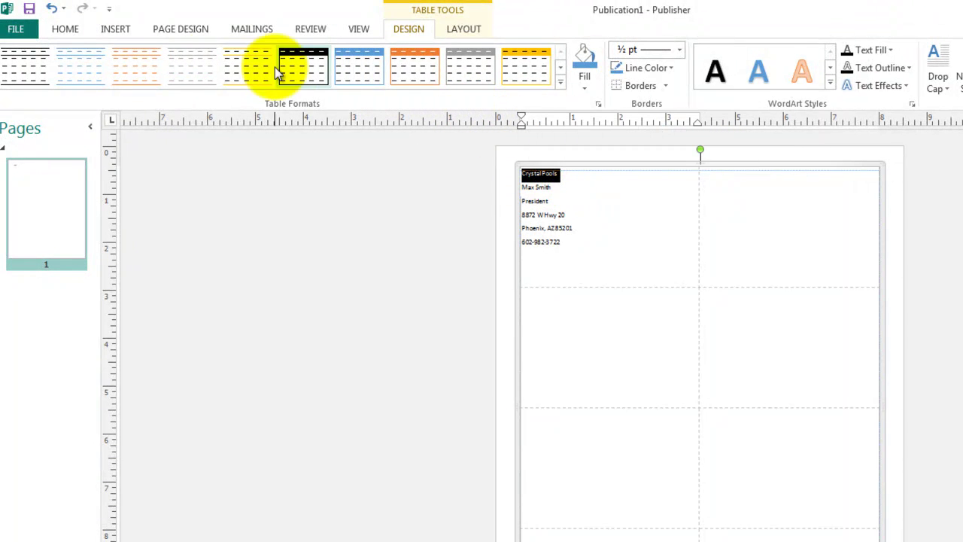
pyautogui.click(71, 33)
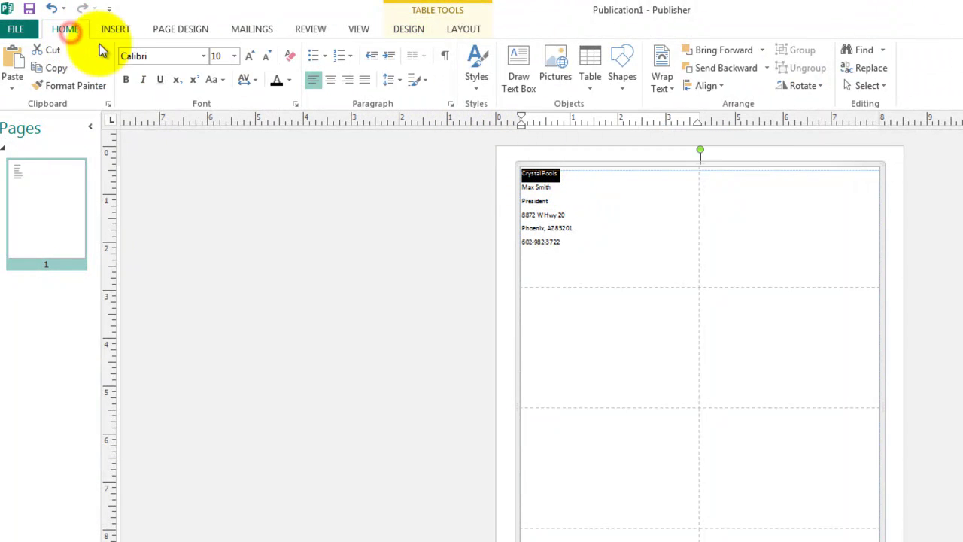
pyautogui.click(248, 60)
pyautogui.click(247, 60)
pyautogui.click(248, 61)
pyautogui.click(247, 60)
pyautogui.click(247, 60)
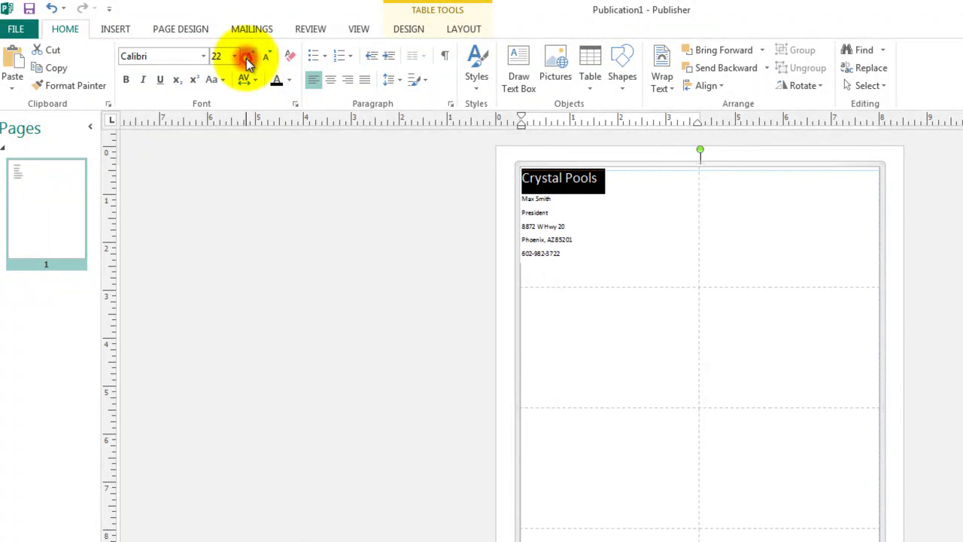
pyautogui.click(248, 60)
pyautogui.click(247, 61)
# Change the heading font to Brody and bring it up to 36 pt.
pyautogui.click(203, 57)
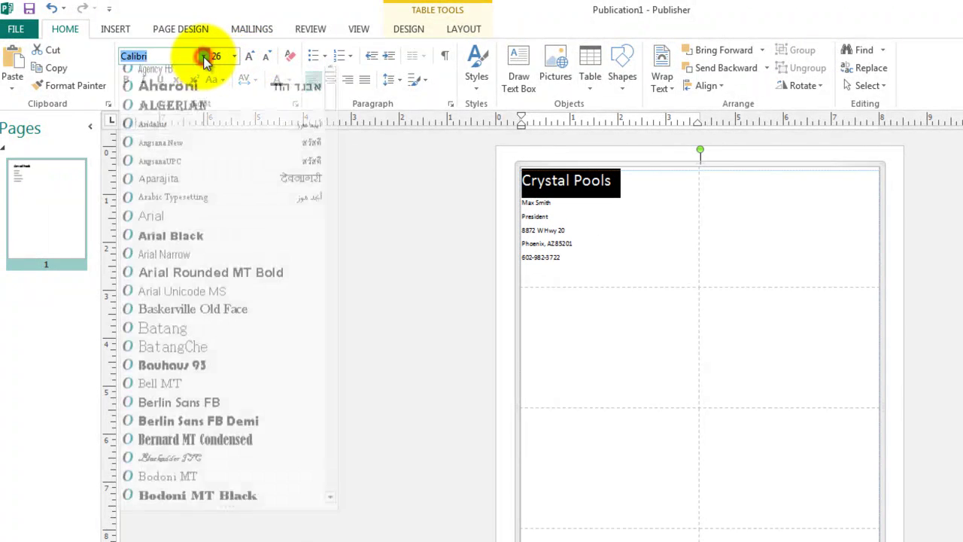
pyautogui.scroll(-4, 194, 164)
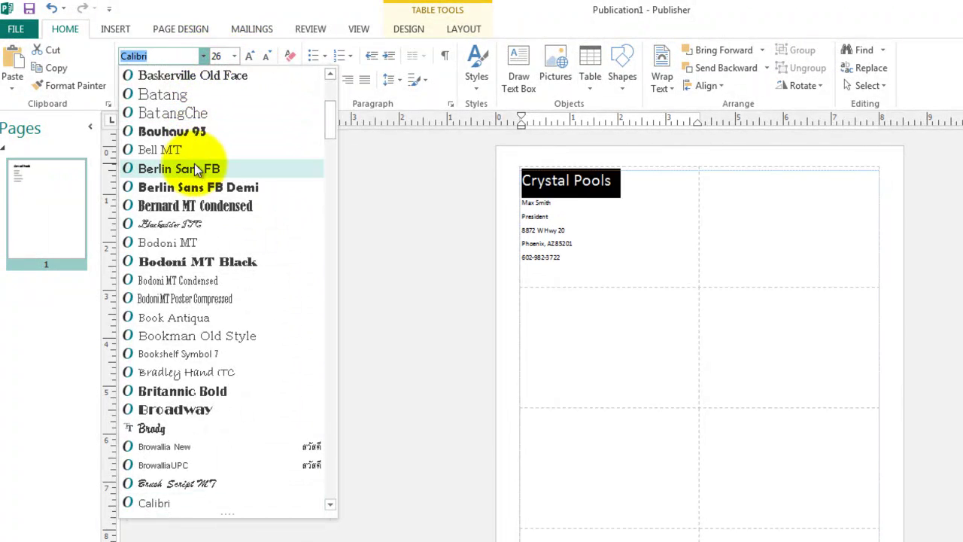
pyautogui.click(186, 426)
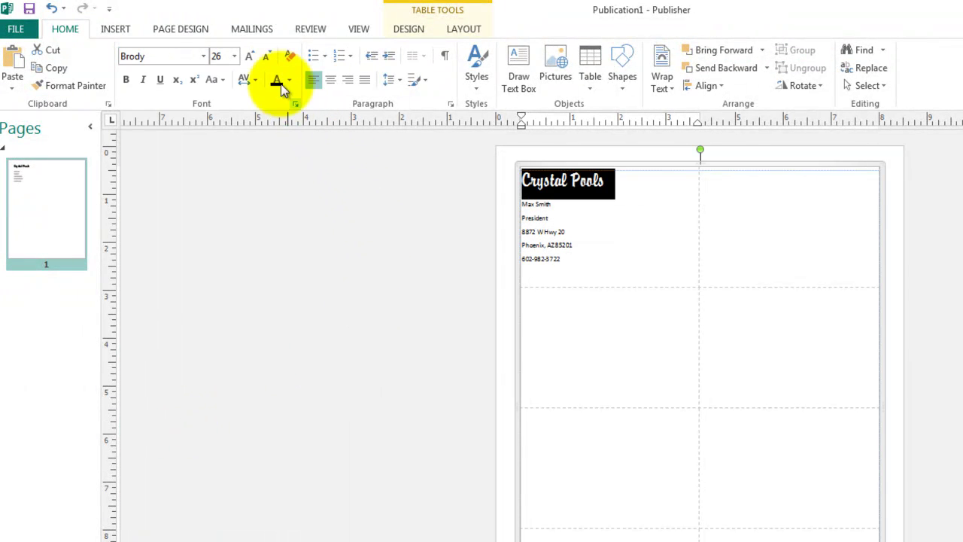
pyautogui.click(252, 59)
pyautogui.click(252, 58)
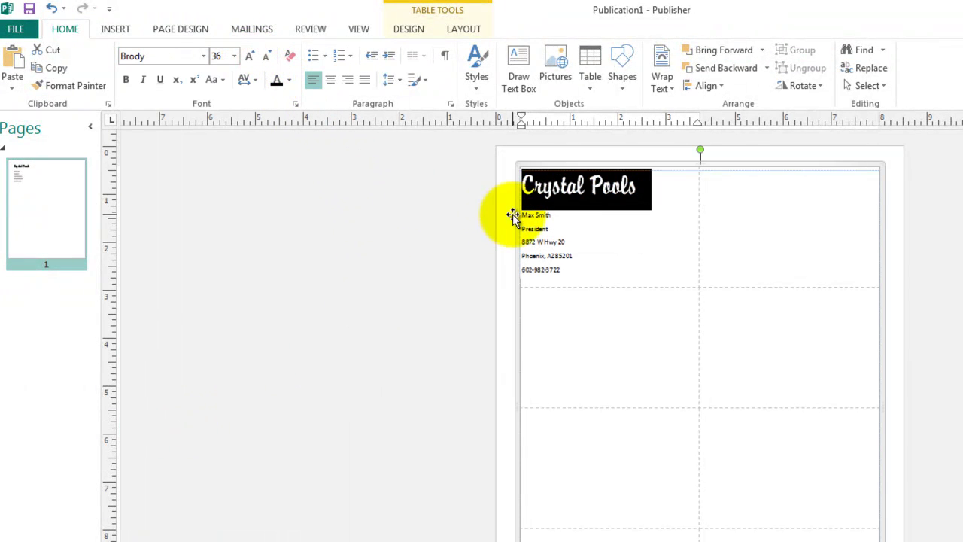
pyautogui.click(546, 230)
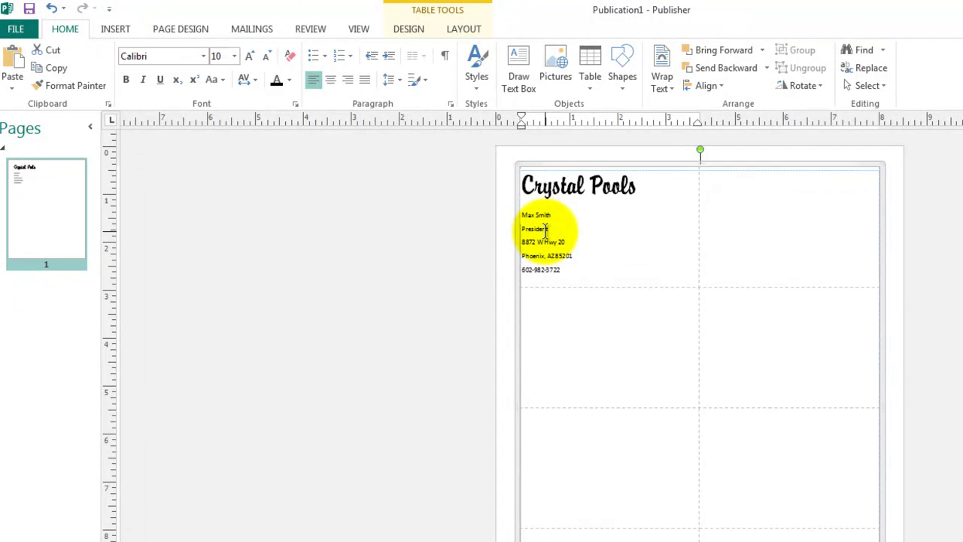
pyautogui.click(584, 241)
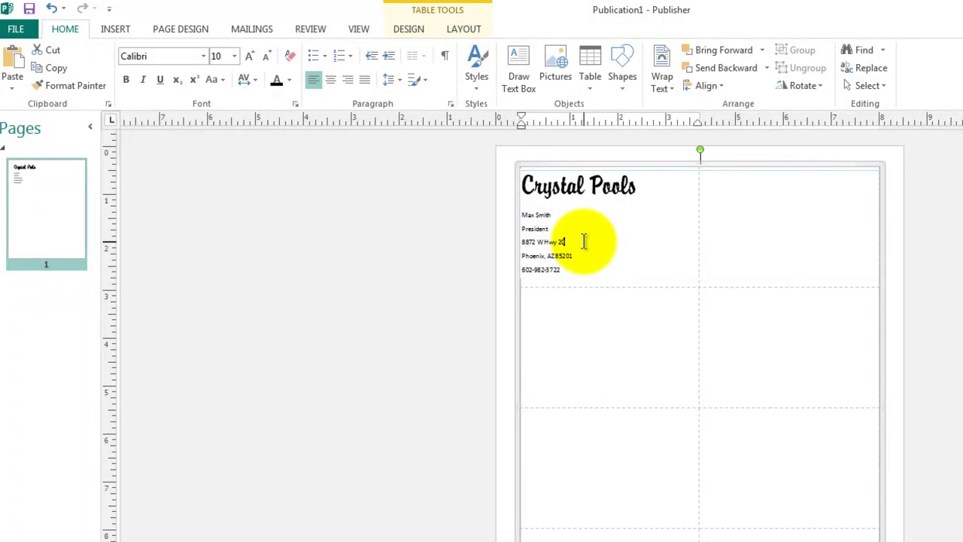
# Copy the Crystal Pools card into the empty right cell of the top row.
pyautogui.moveTo(572, 269); pyautogui.dragTo(527, 199)
pyautogui.rightClick(535, 192)
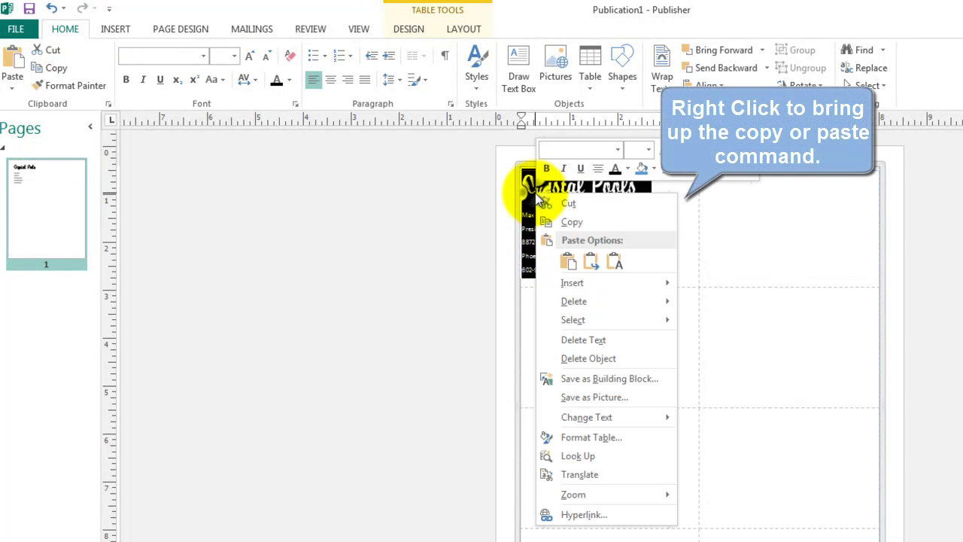
pyautogui.click(561, 222)
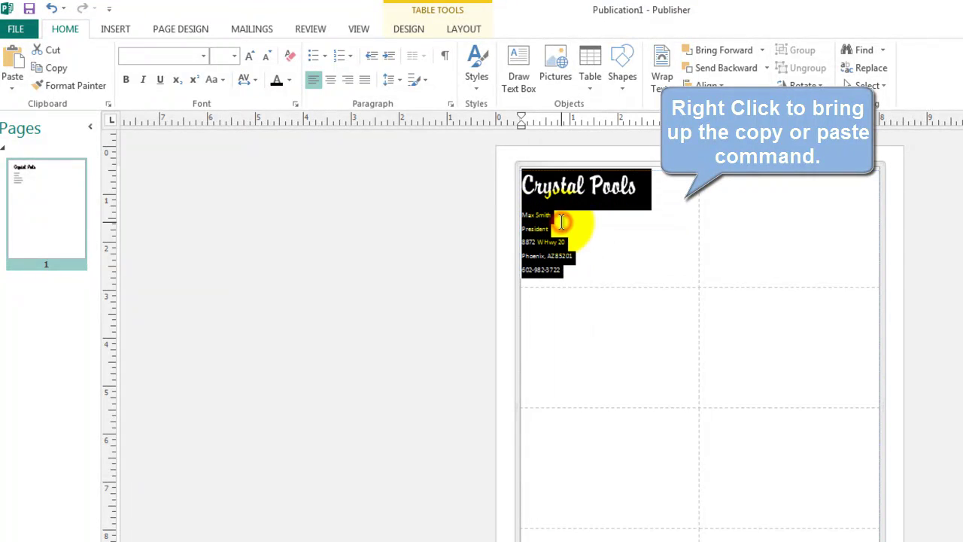
pyautogui.click(742, 206)
pyautogui.rightClick(742, 206)
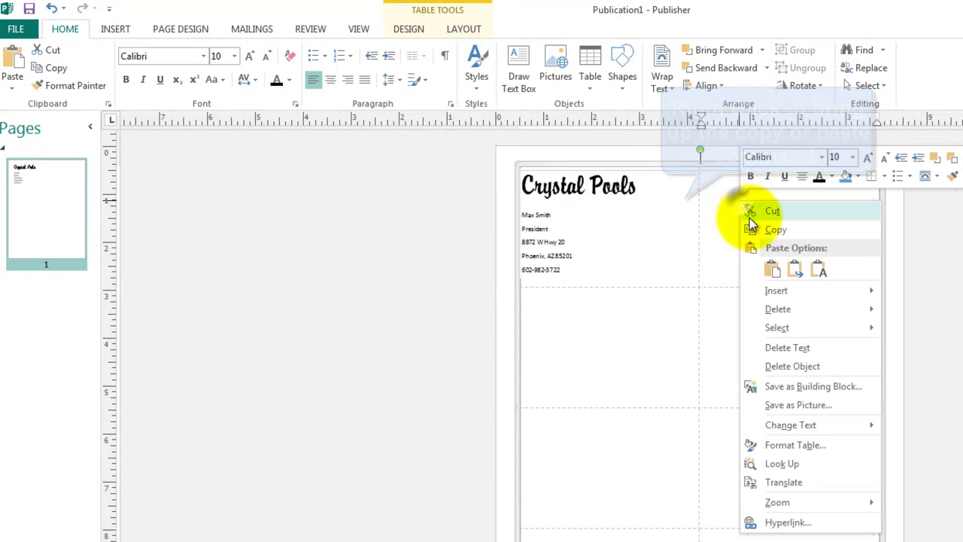
pyautogui.click(768, 270)
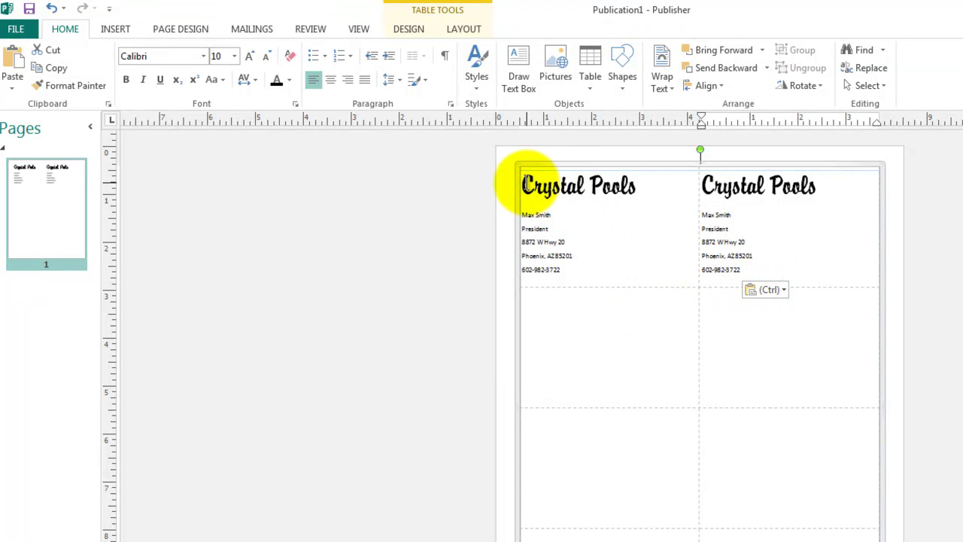
# Copy the two top-row cards into the second row.
pyautogui.moveTo(527, 183); pyautogui.dragTo(722, 248)
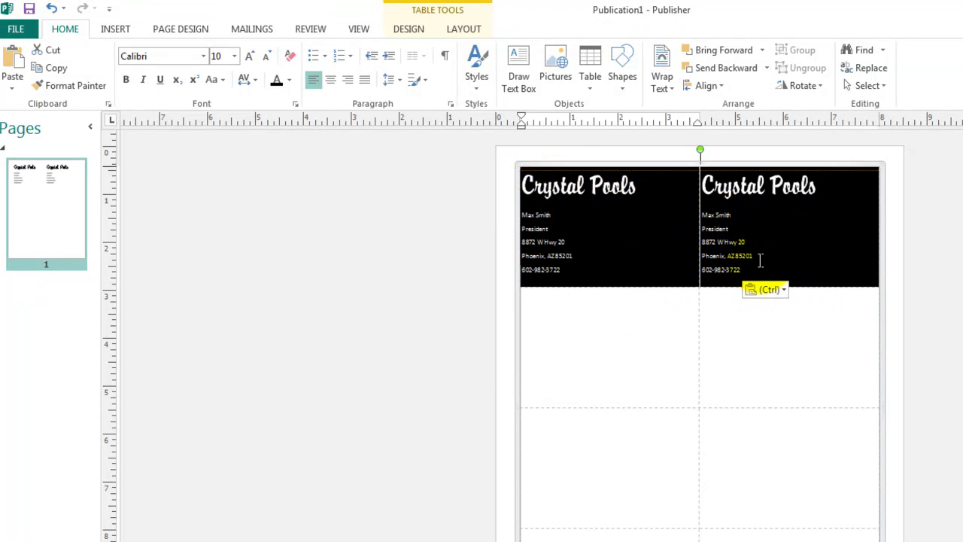
pyautogui.rightClick(742, 222)
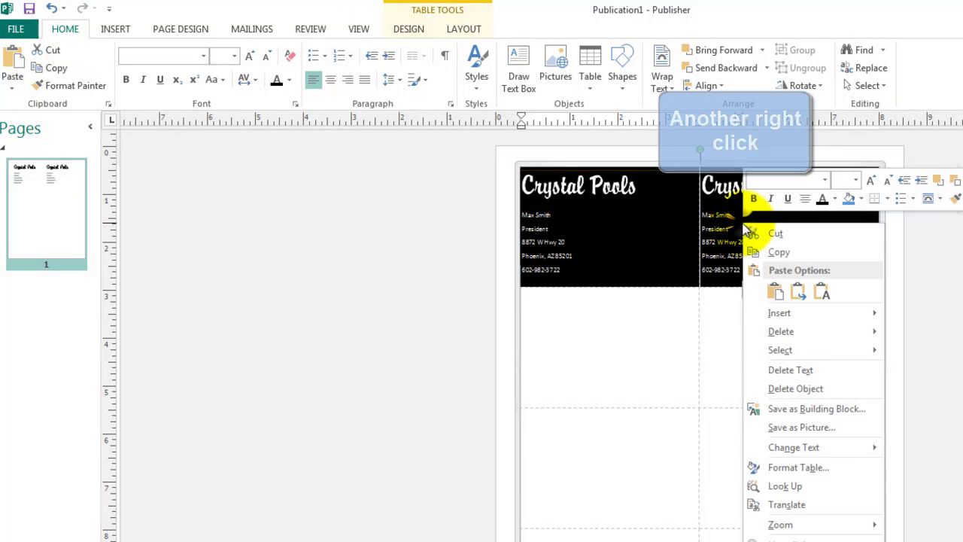
pyautogui.click(769, 254)
pyautogui.click(562, 307)
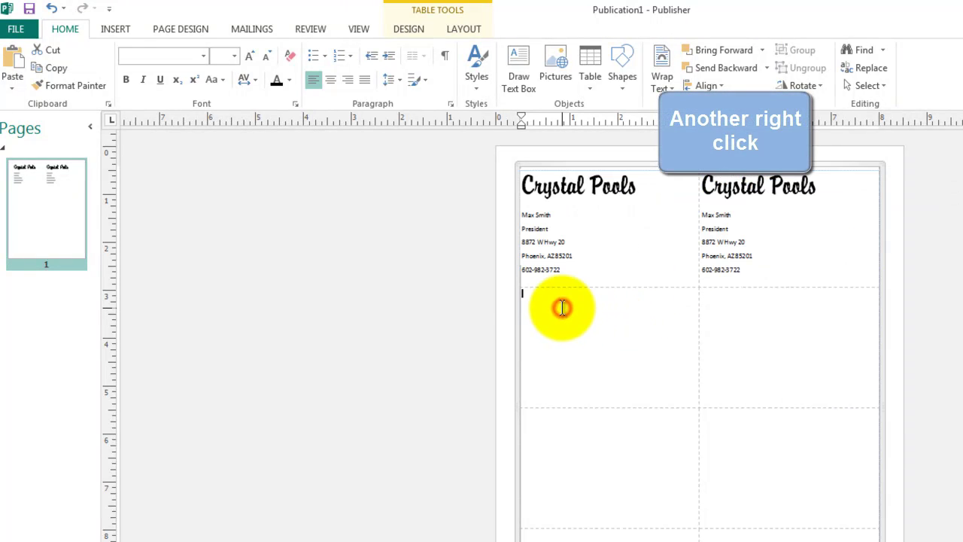
pyautogui.rightClick(536, 305)
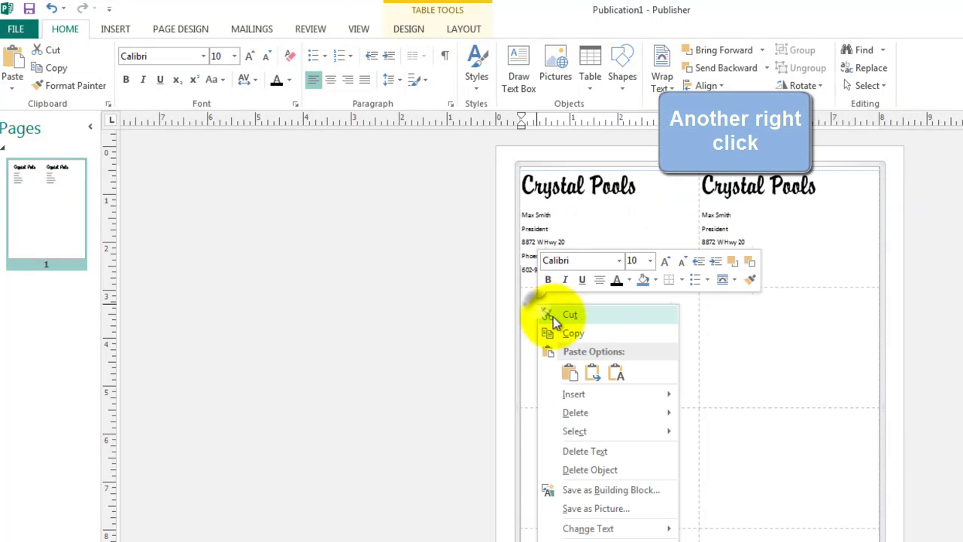
pyautogui.click(570, 371)
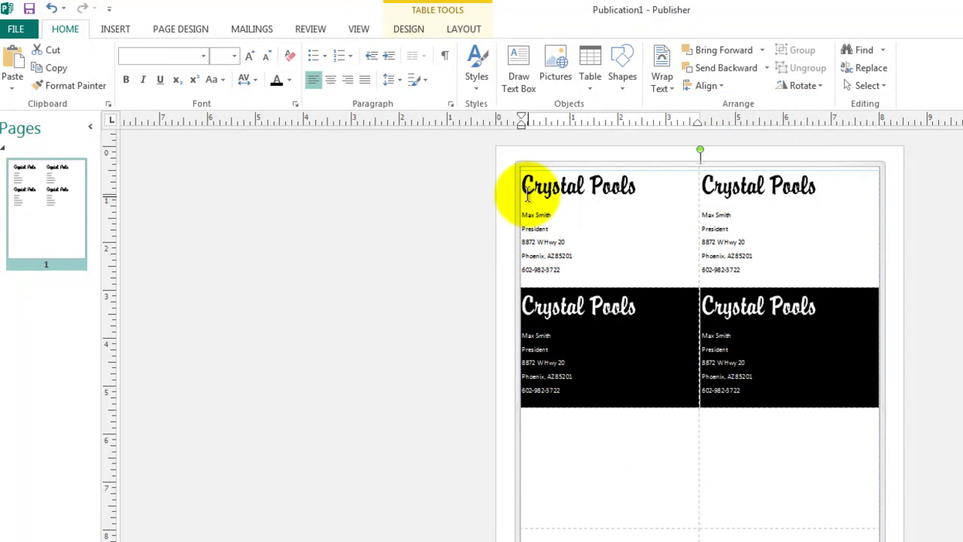
# Copy the four finished cards into the bottom two rows.
pyautogui.moveTo(527, 194); pyautogui.dragTo(739, 359)
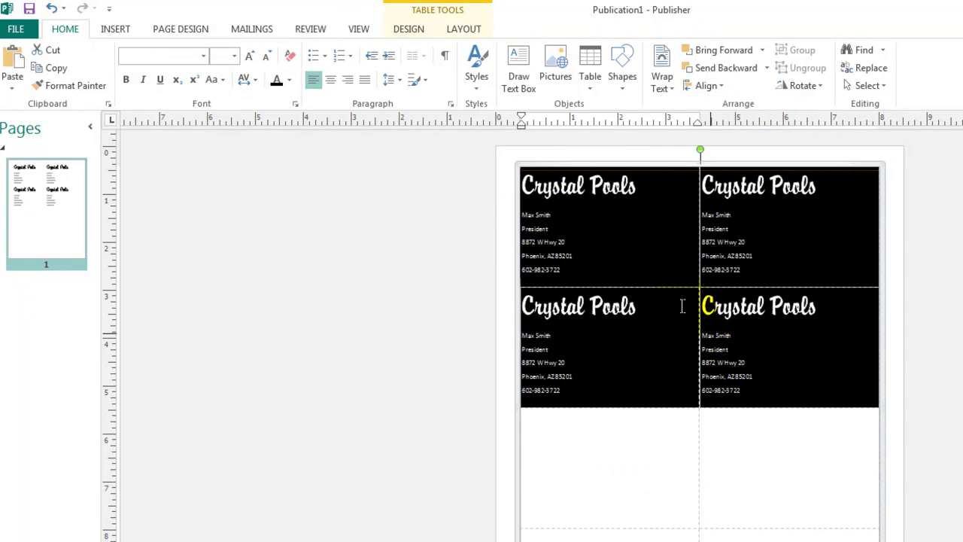
pyautogui.rightClick(592, 212)
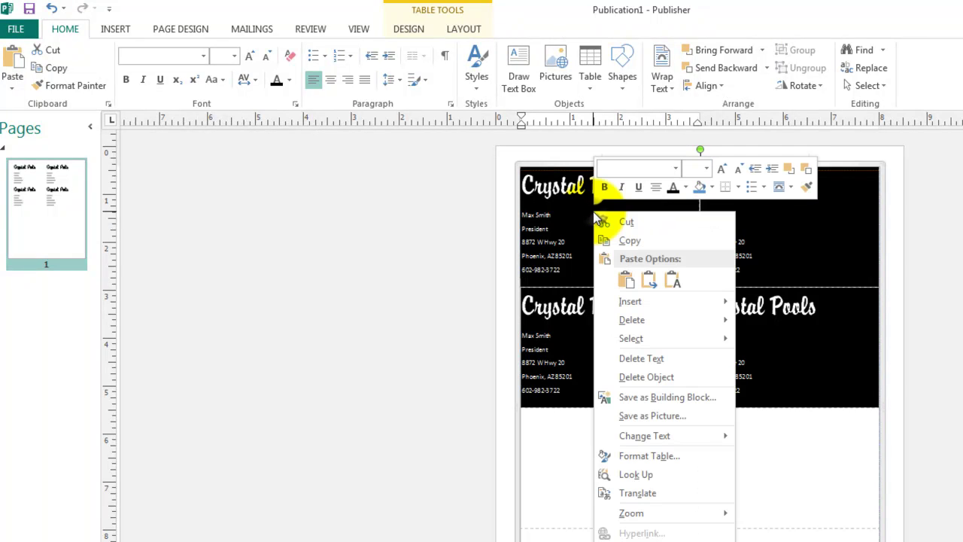
pyautogui.click(620, 240)
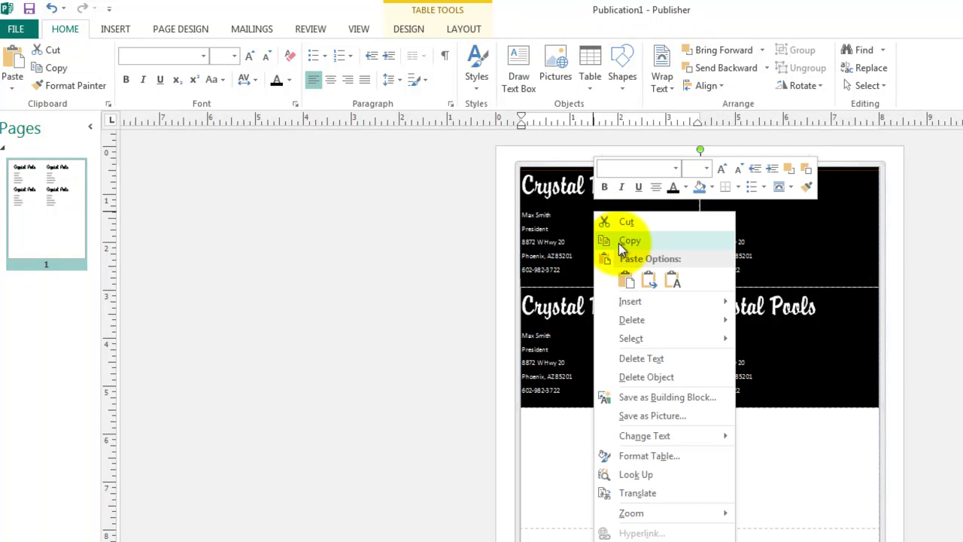
pyautogui.click(547, 430)
pyautogui.rightClick(548, 430)
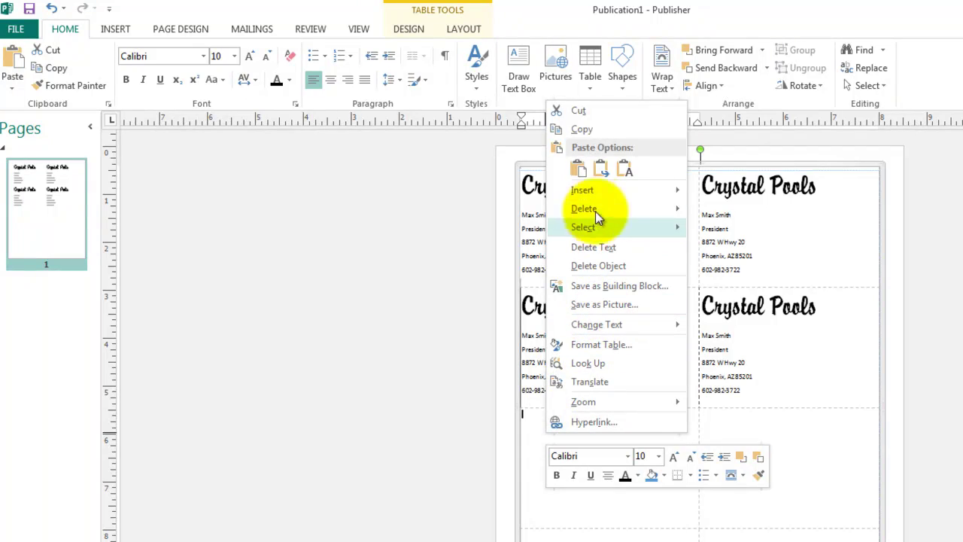
pyautogui.click(578, 168)
pyautogui.click(478, 184)
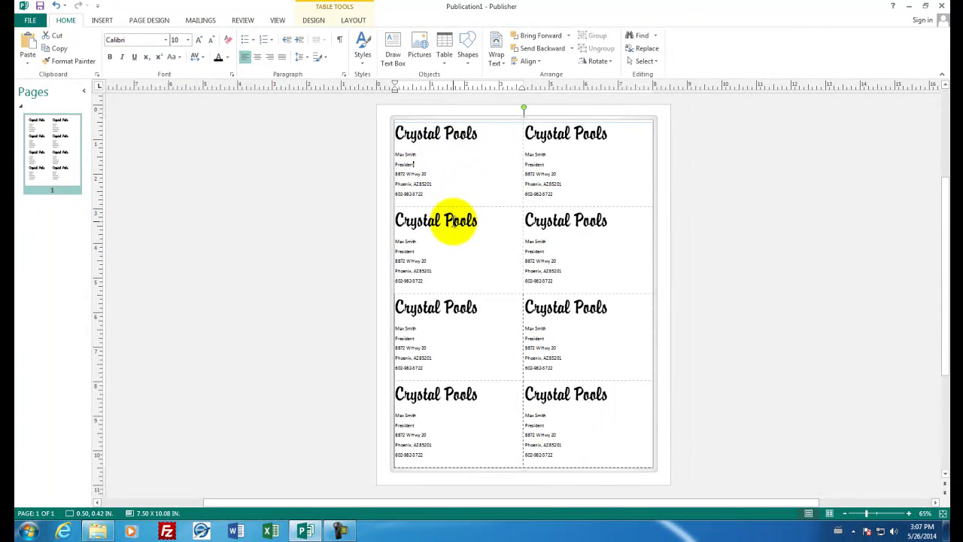
# Draw a curve across the first card from its left edge, up past the heading, and back down.
pyautogui.click(351, 160)
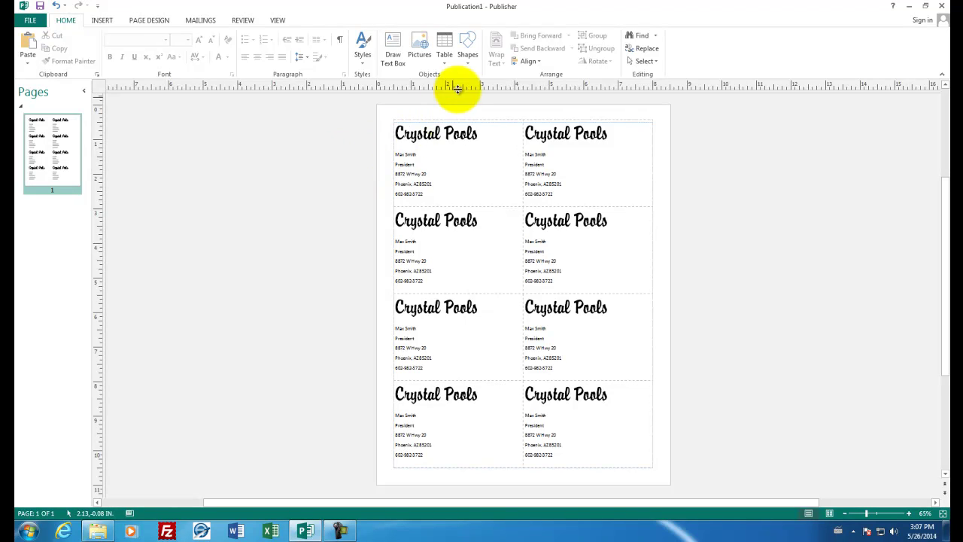
pyautogui.click(468, 67)
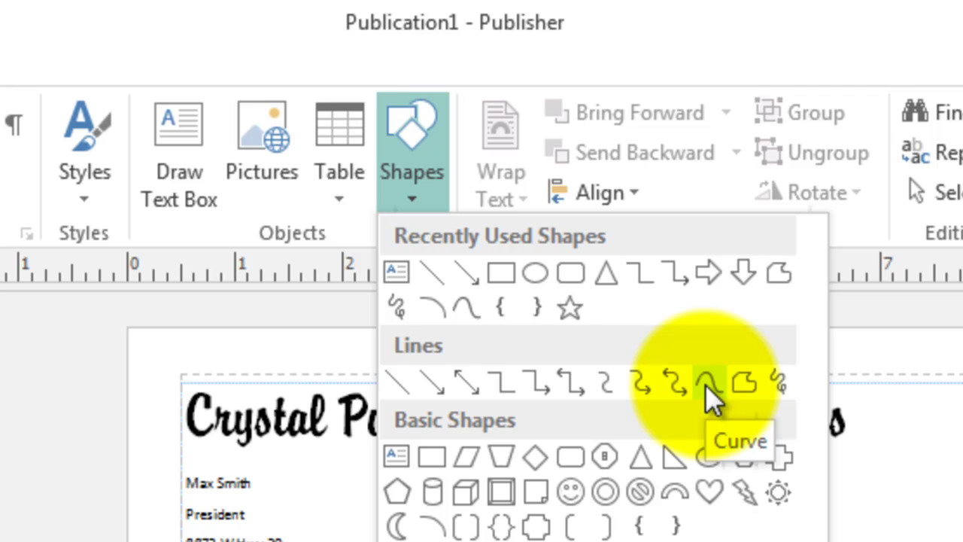
pyautogui.click(708, 384)
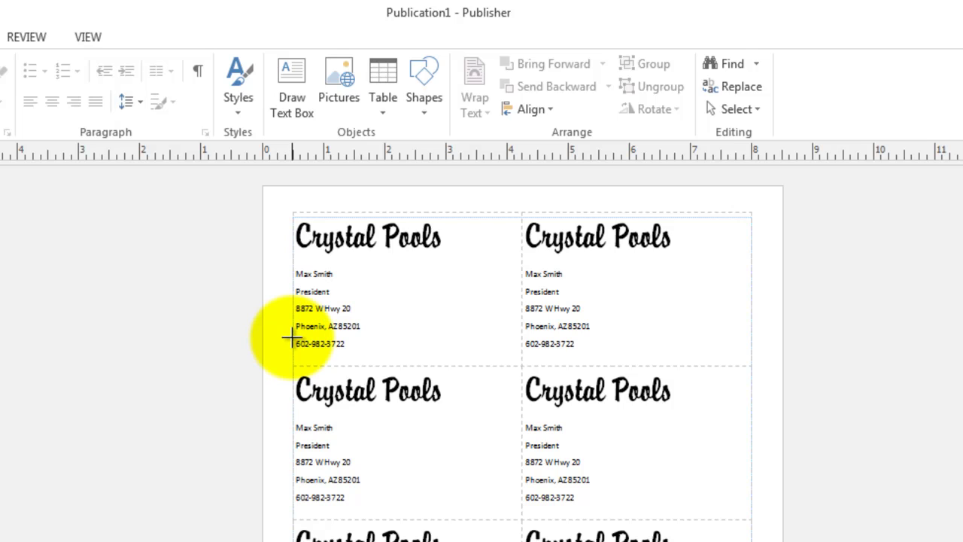
pyautogui.click(291, 336)
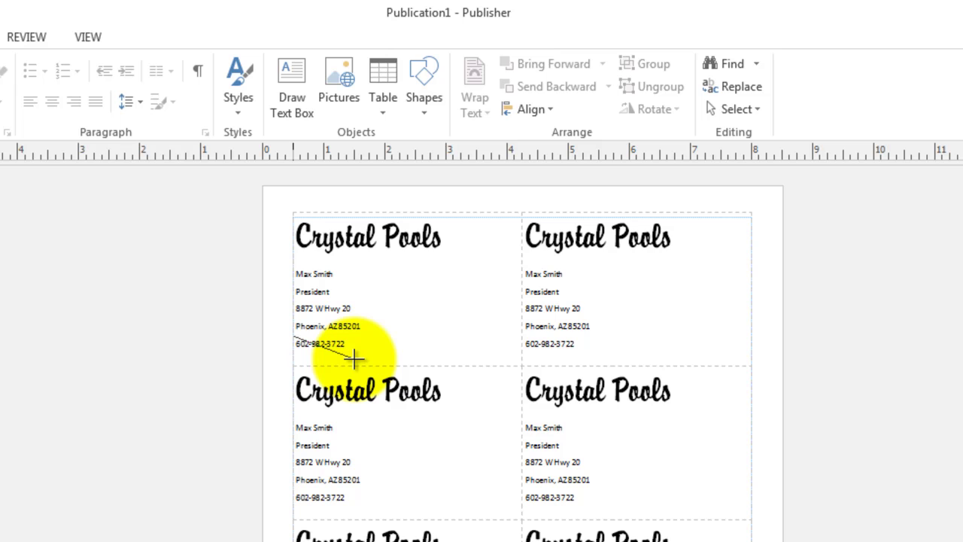
pyautogui.click(353, 360)
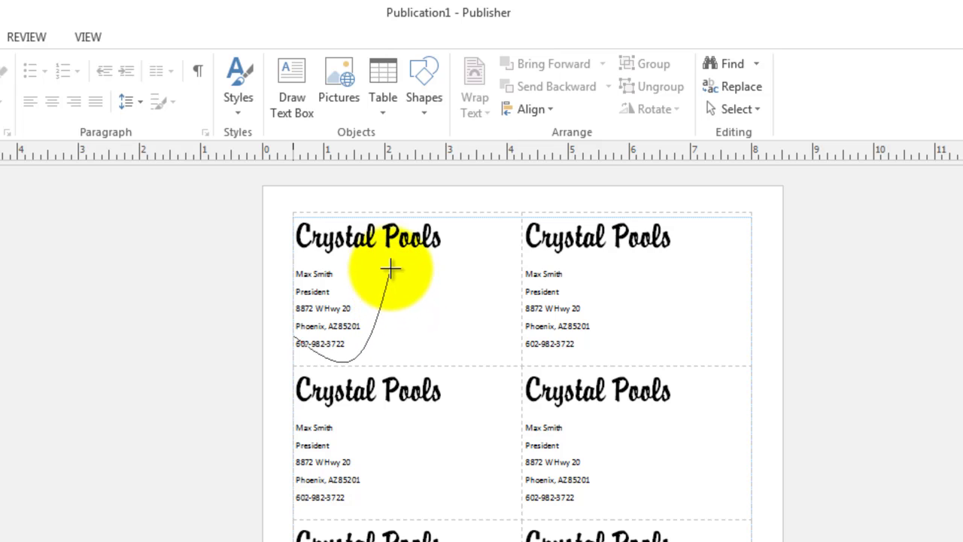
pyautogui.click(387, 258)
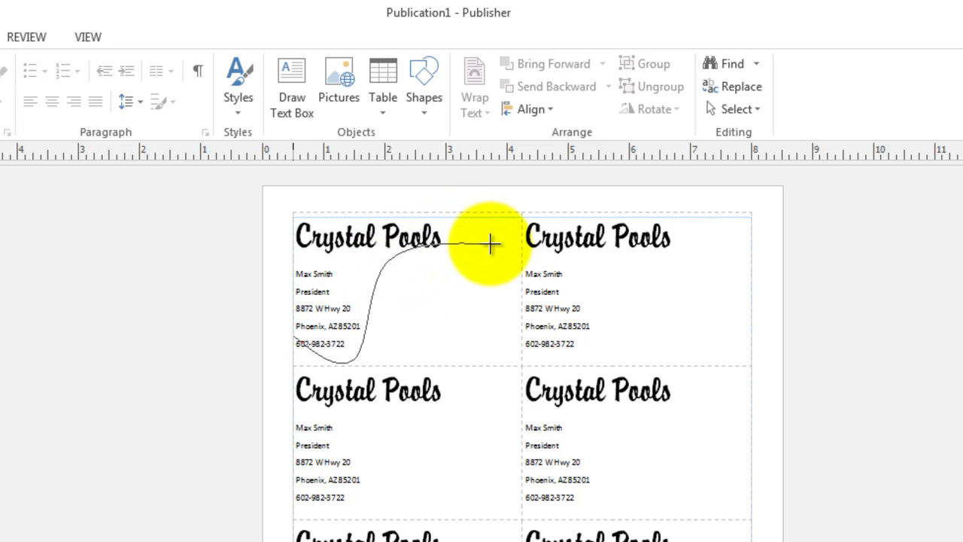
pyautogui.click(484, 252)
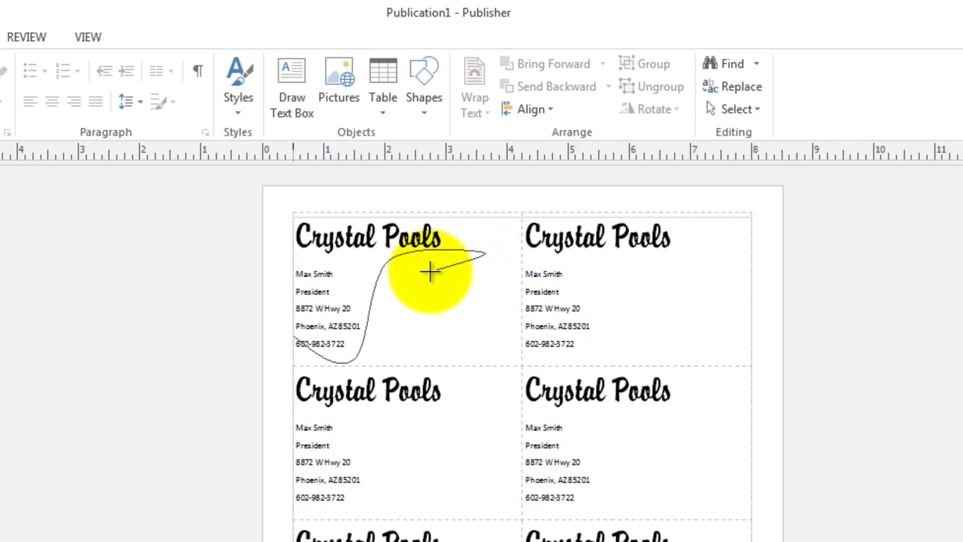
pyautogui.click(407, 280)
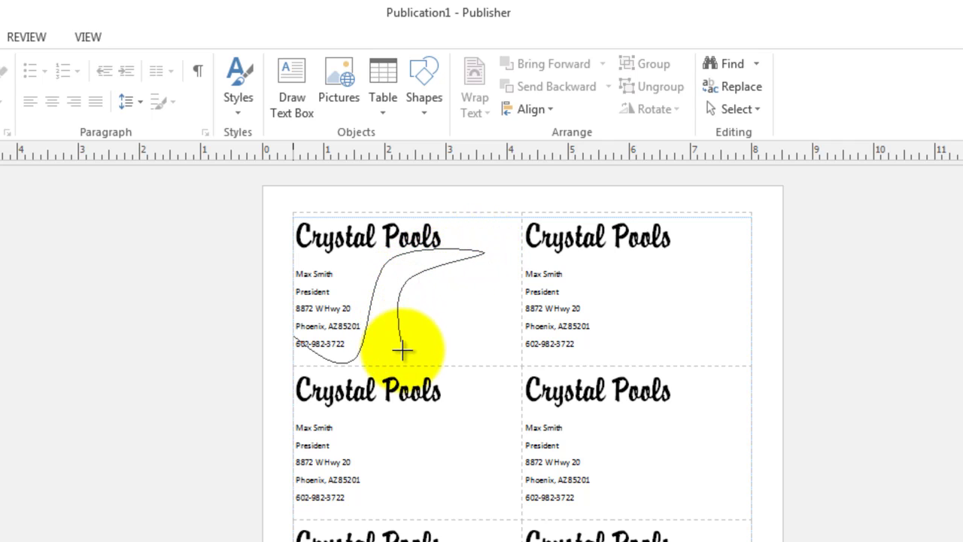
pyautogui.click(402, 350)
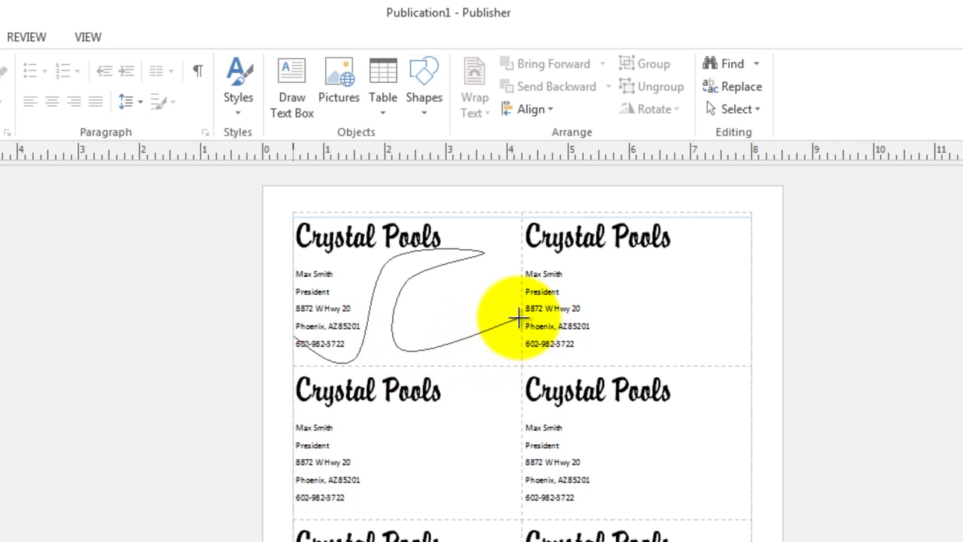
# Finish the curve and drag its edit points to raise the wave's low and upper points.
pyautogui.doubleClick(516, 320)
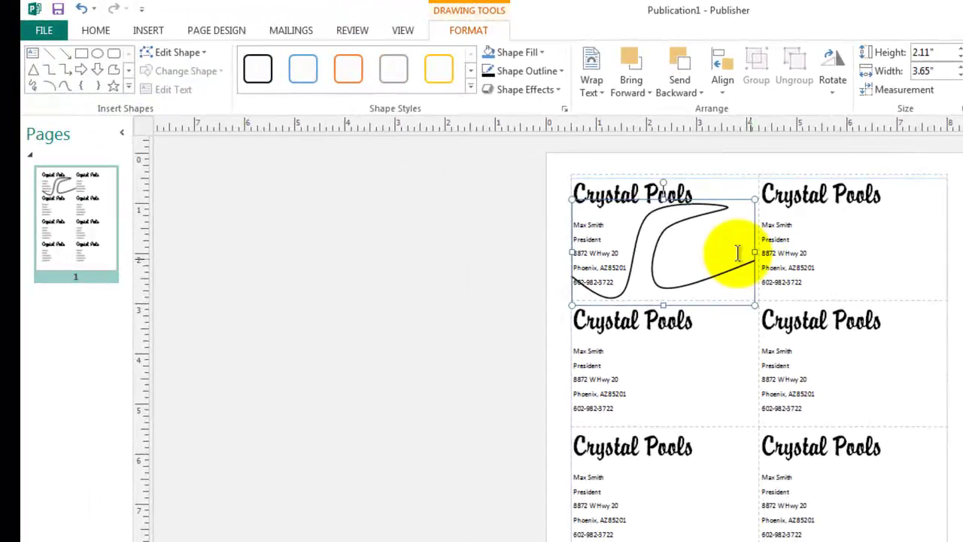
pyautogui.click(201, 53)
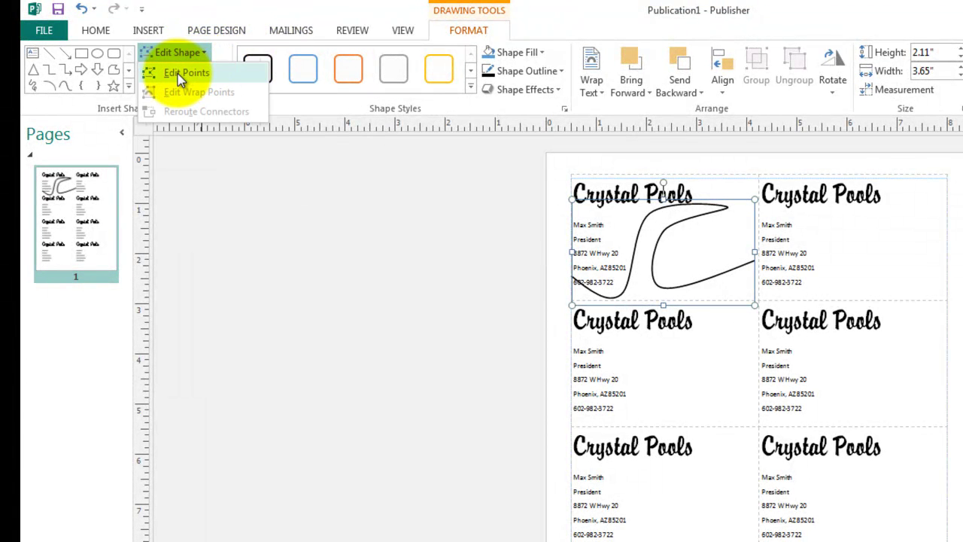
pyautogui.click(178, 73)
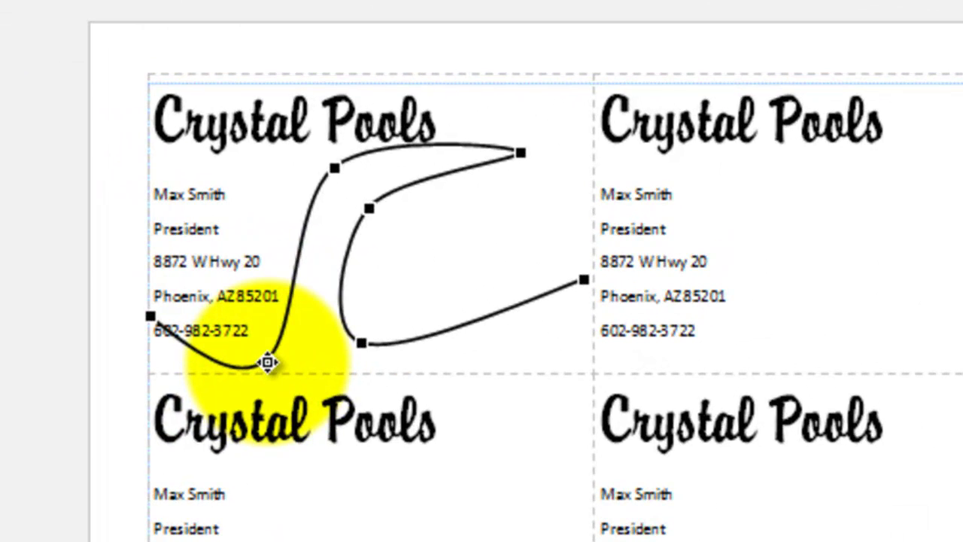
pyautogui.moveTo(267, 358); pyautogui.dragTo(263, 329)
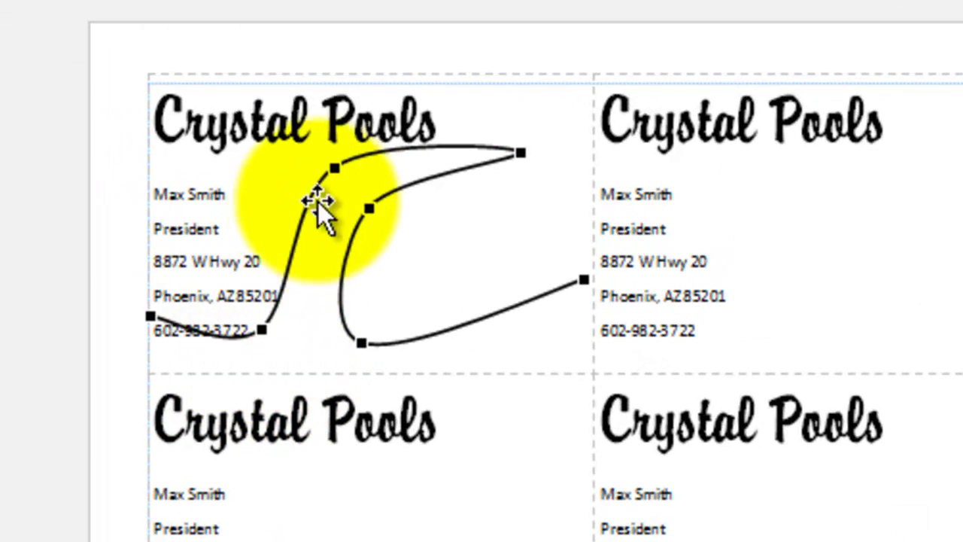
pyautogui.moveTo(334, 164); pyautogui.dragTo(345, 149)
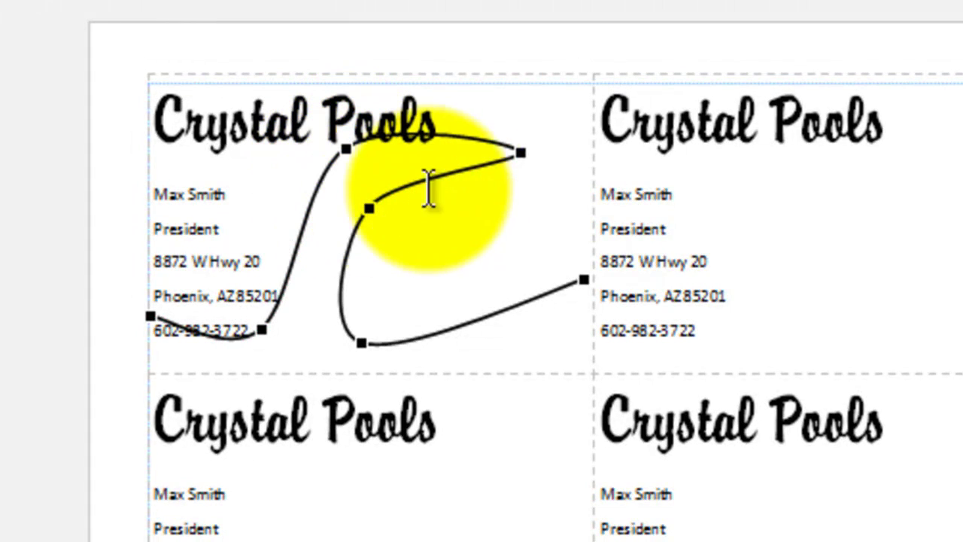
pyautogui.moveTo(523, 151); pyautogui.dragTo(506, 185)
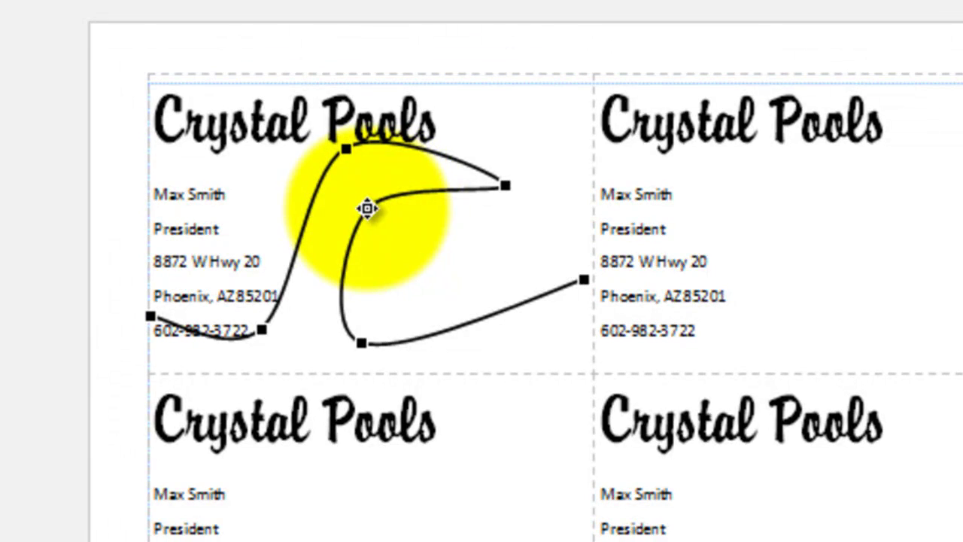
# Reposition the wave's tip, inner curl and right end back onto the first card.
pyautogui.moveTo(369, 208); pyautogui.dragTo(383, 180)
pyautogui.moveTo(504, 185); pyautogui.dragTo(468, 202)
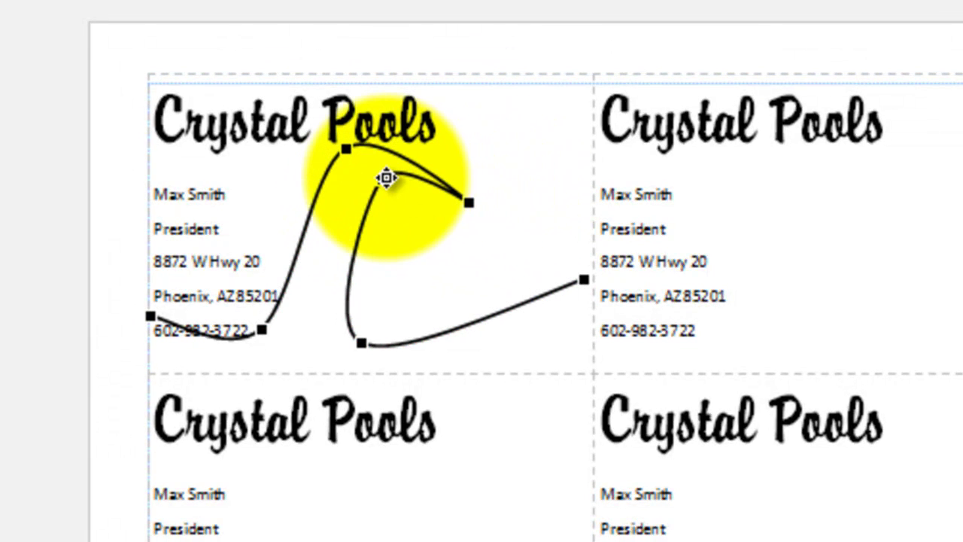
pyautogui.moveTo(383, 179); pyautogui.dragTo(366, 197)
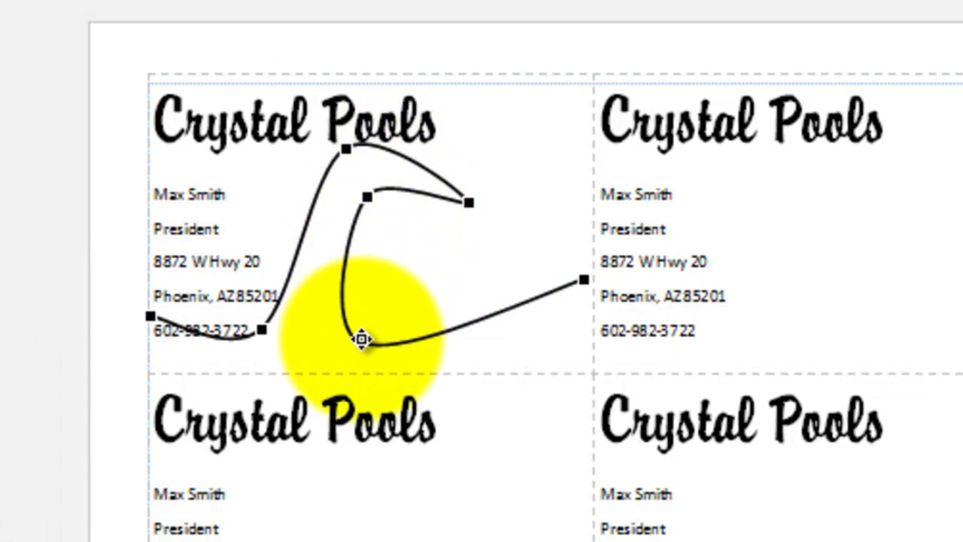
pyautogui.moveTo(362, 339); pyautogui.dragTo(371, 324)
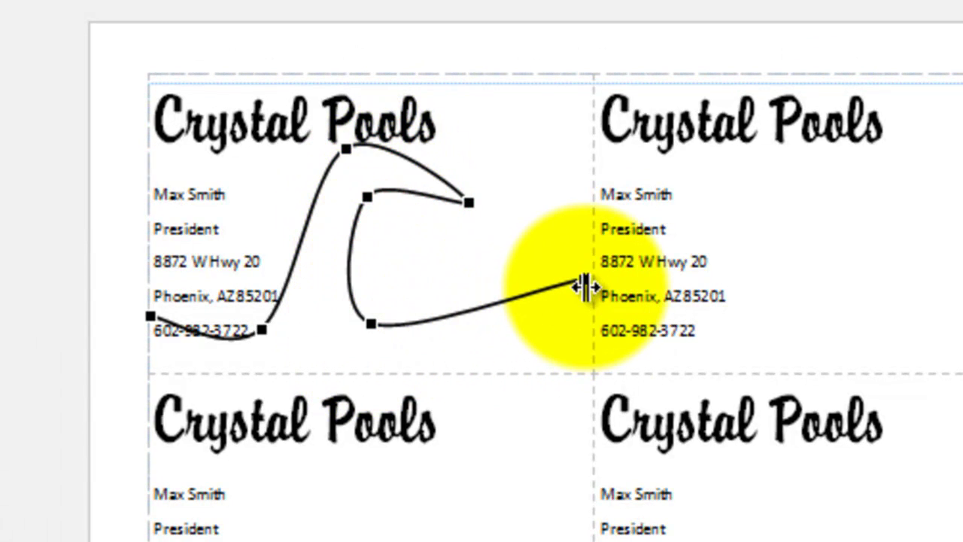
pyautogui.moveTo(585, 283); pyautogui.dragTo(568, 264)
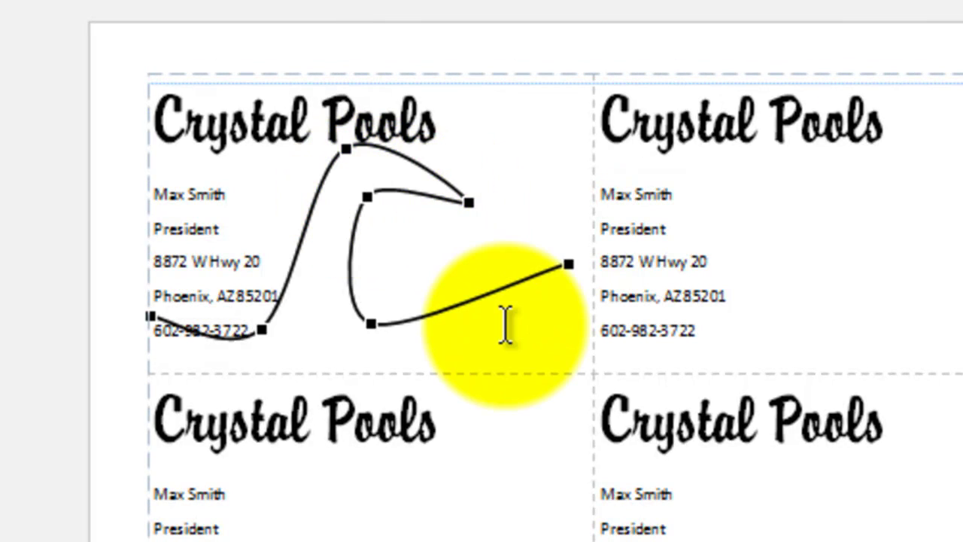
pyautogui.moveTo(475, 202); pyautogui.dragTo(471, 201)
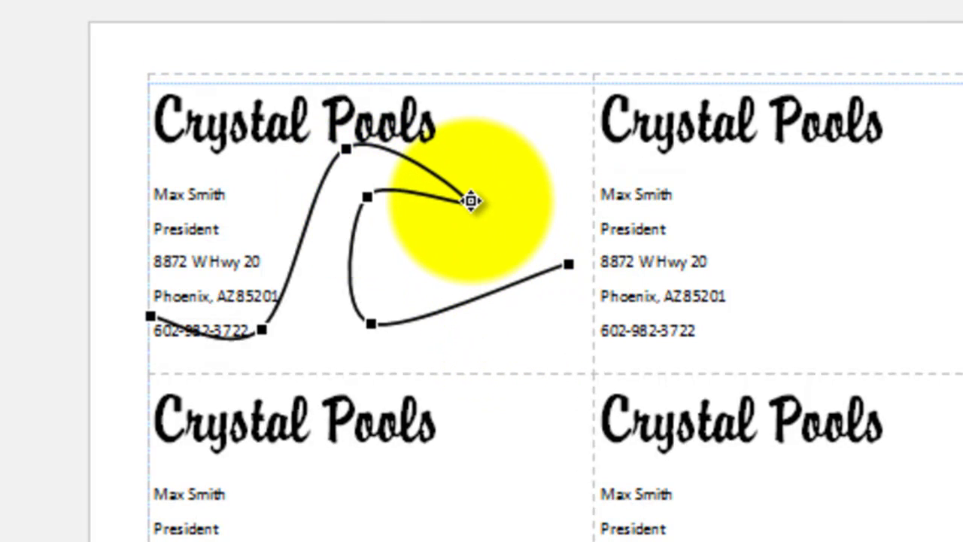
# Make the wave's tip a sharp corner point and bend the curve above it upward.
pyautogui.rightClick(471, 201)
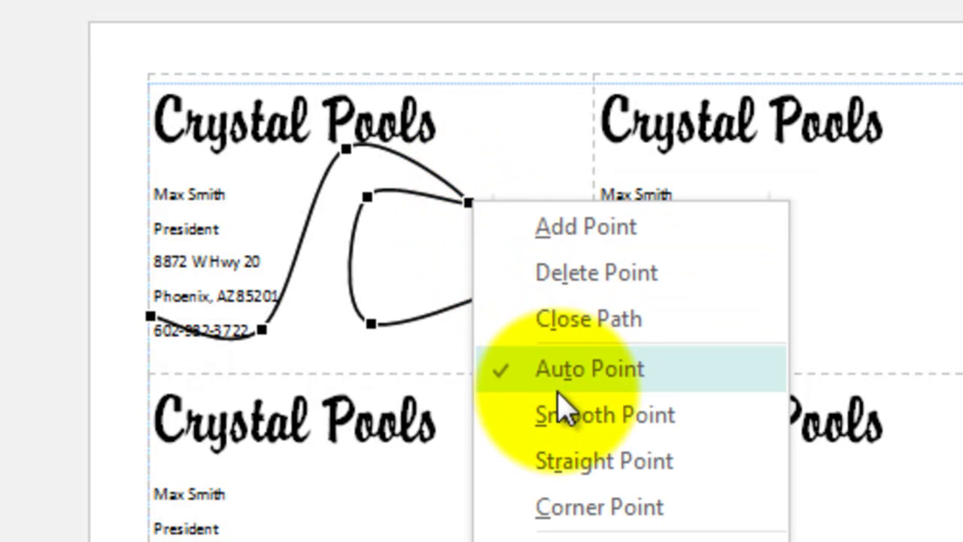
pyautogui.click(581, 507)
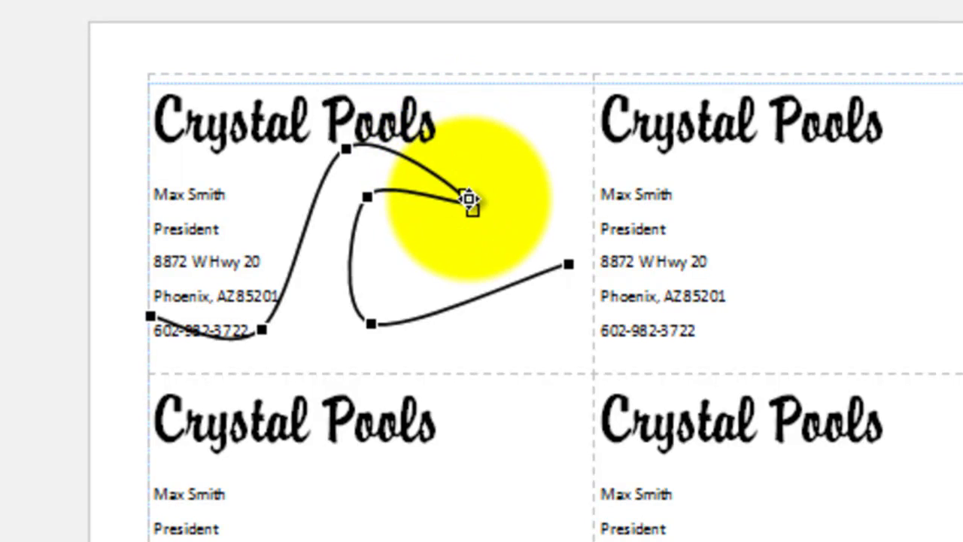
pyautogui.moveTo(467, 197); pyautogui.dragTo(447, 151)
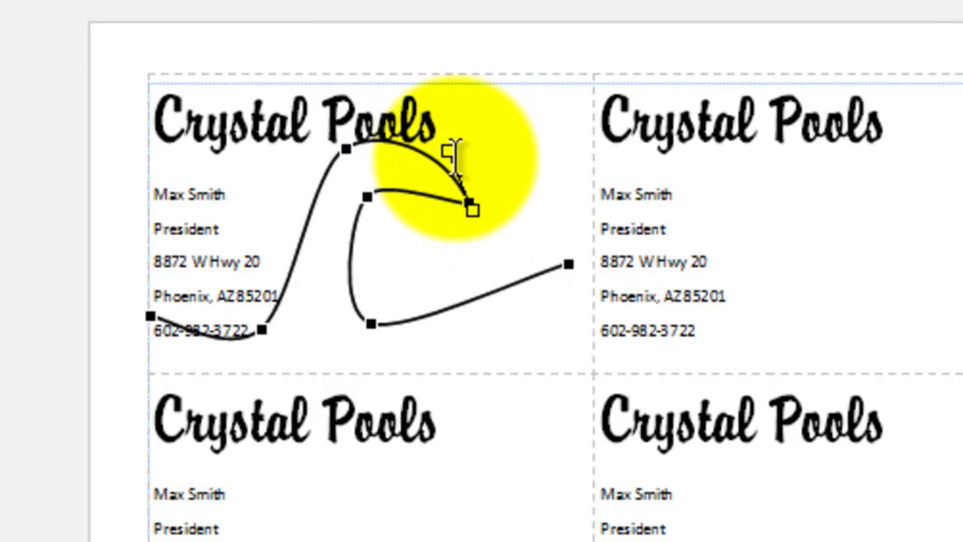
pyautogui.click(536, 225)
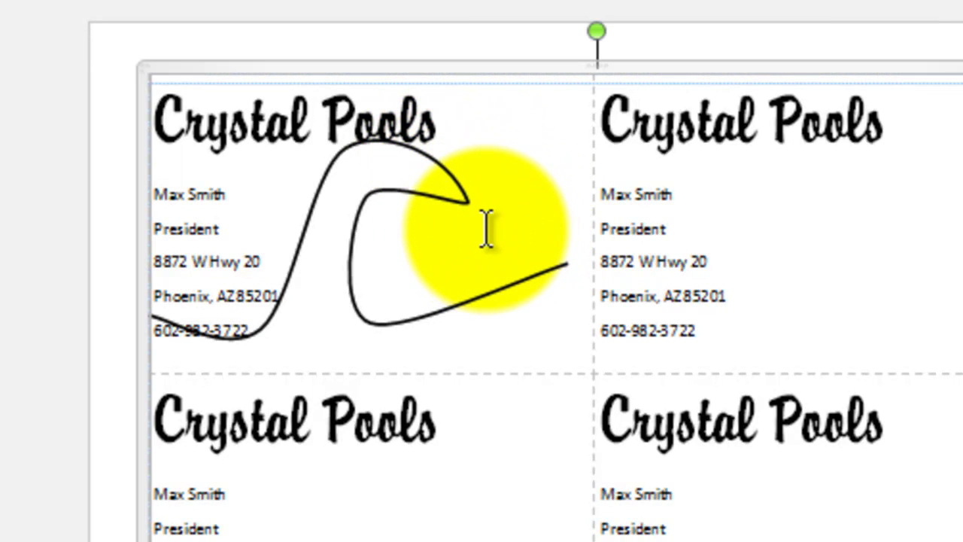
# Add a smooth point on the inner curve and adjust it to reshape the curl.
pyautogui.click(367, 205)
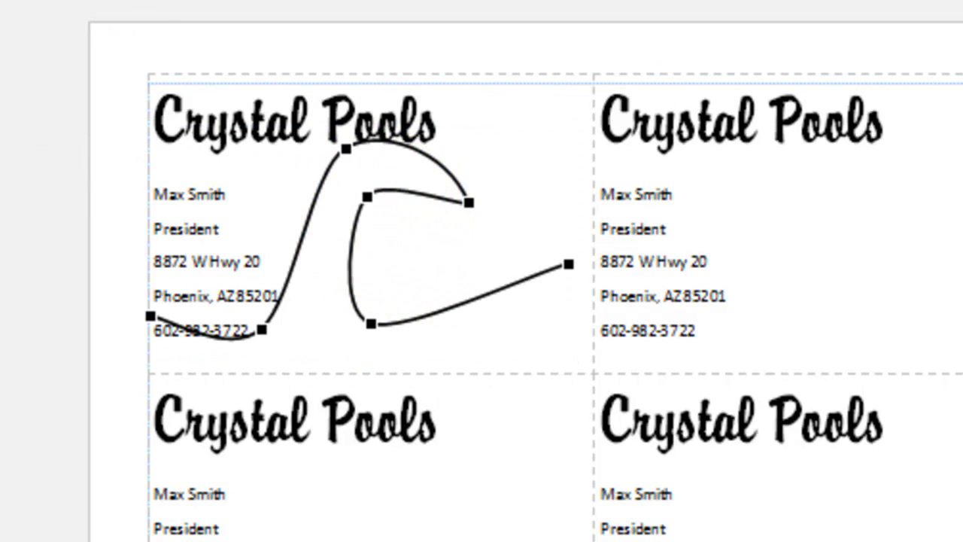
pyautogui.moveTo(355, 190); pyautogui.dragTo(368, 198)
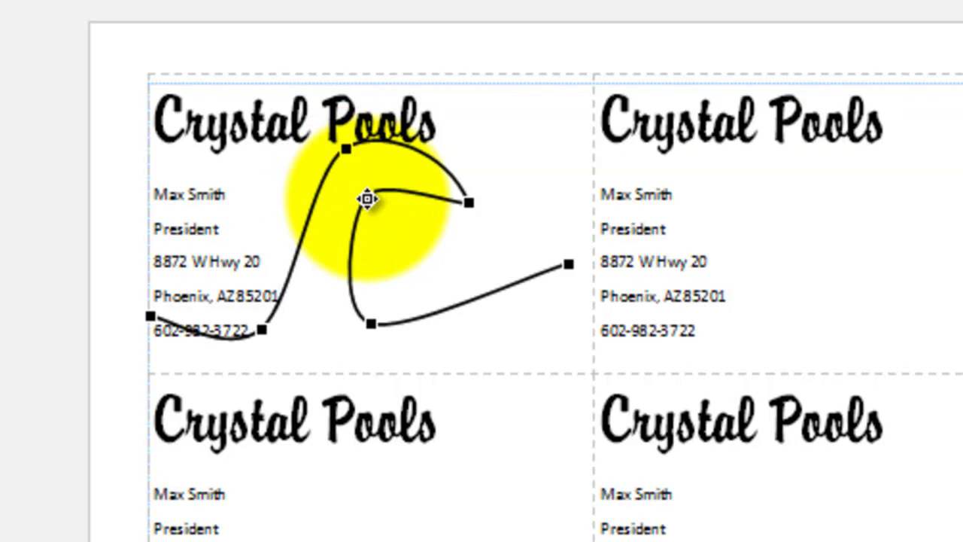
pyautogui.rightClick(368, 197)
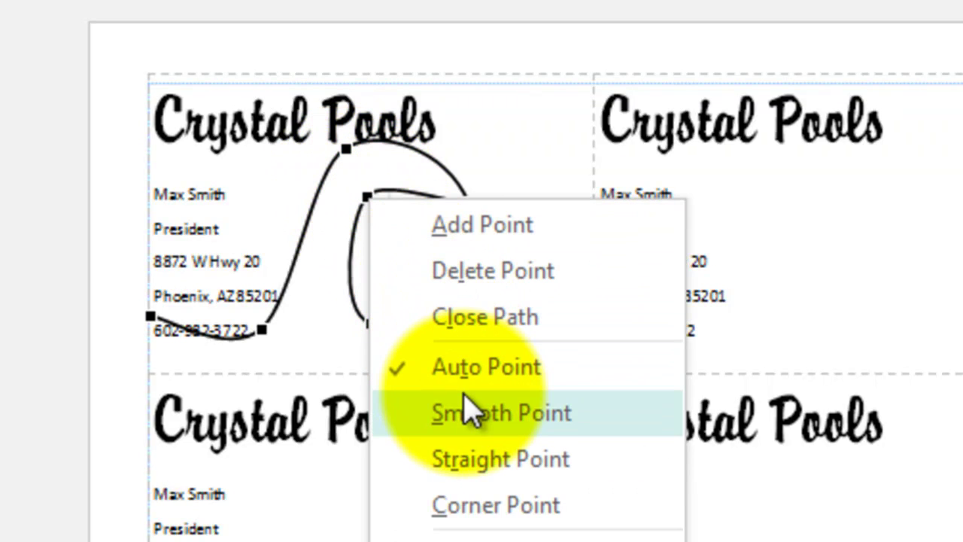
pyautogui.click(471, 413)
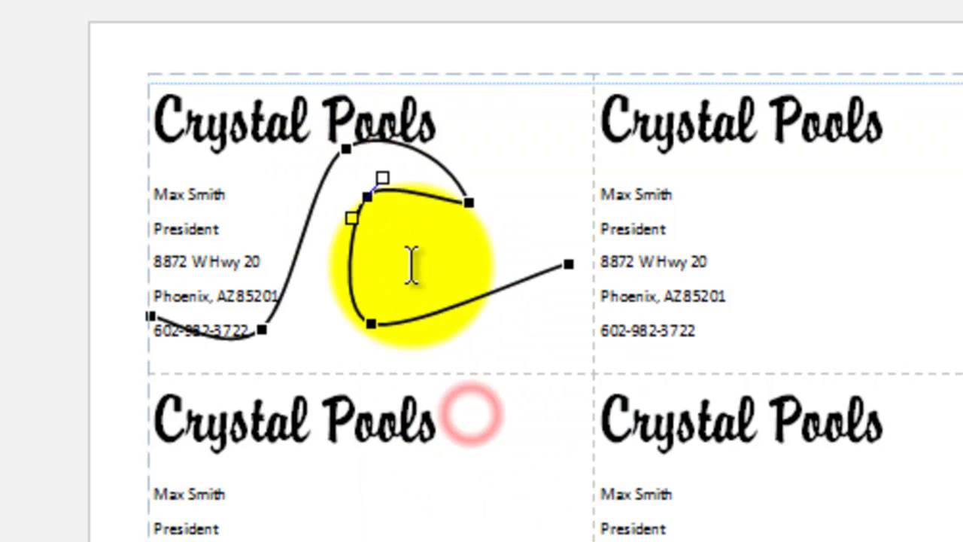
pyautogui.moveTo(382, 176); pyautogui.dragTo(415, 154)
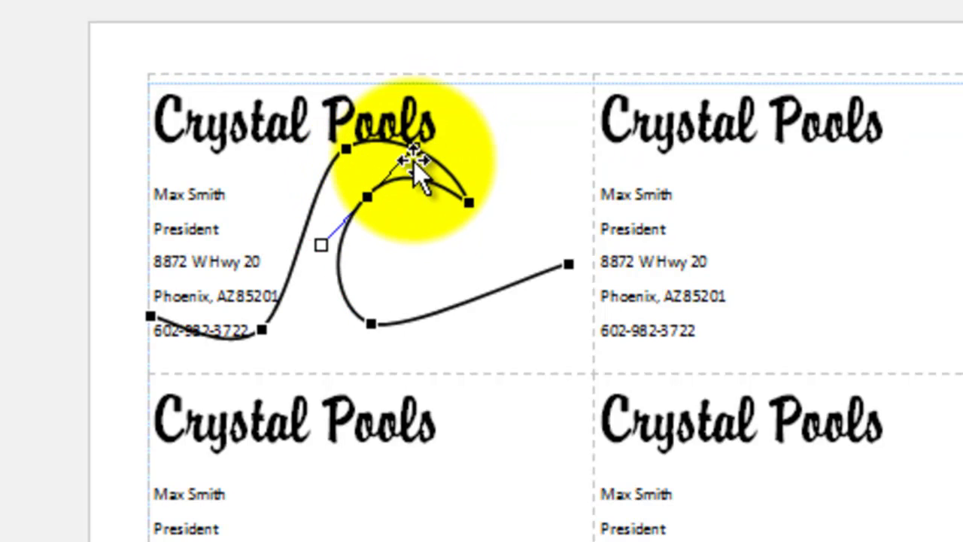
pyautogui.moveTo(367, 198); pyautogui.dragTo(370, 226)
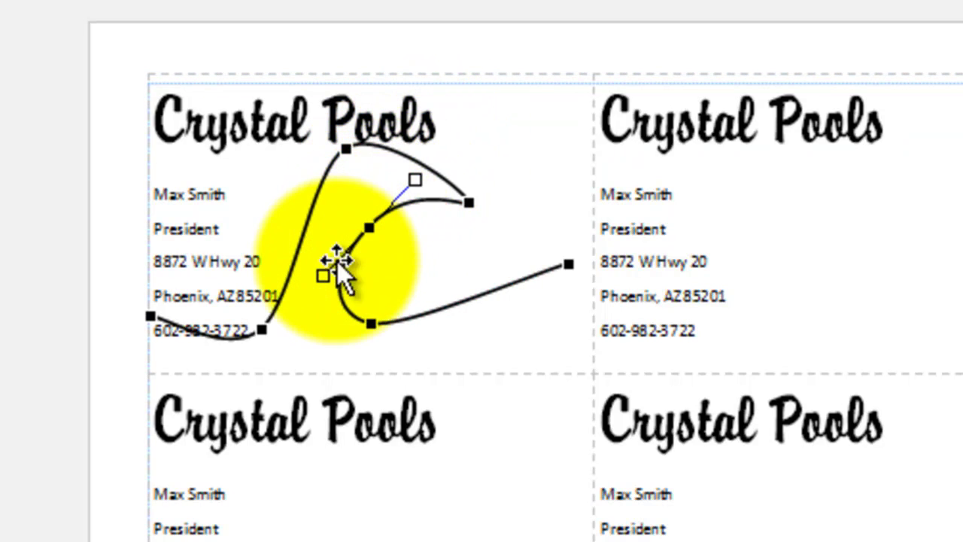
pyautogui.moveTo(320, 279)
pyautogui.mouseDown()
pyautogui.moveTo(312, 252)
pyautogui.moveTo(327, 272)
pyautogui.mouseUp()
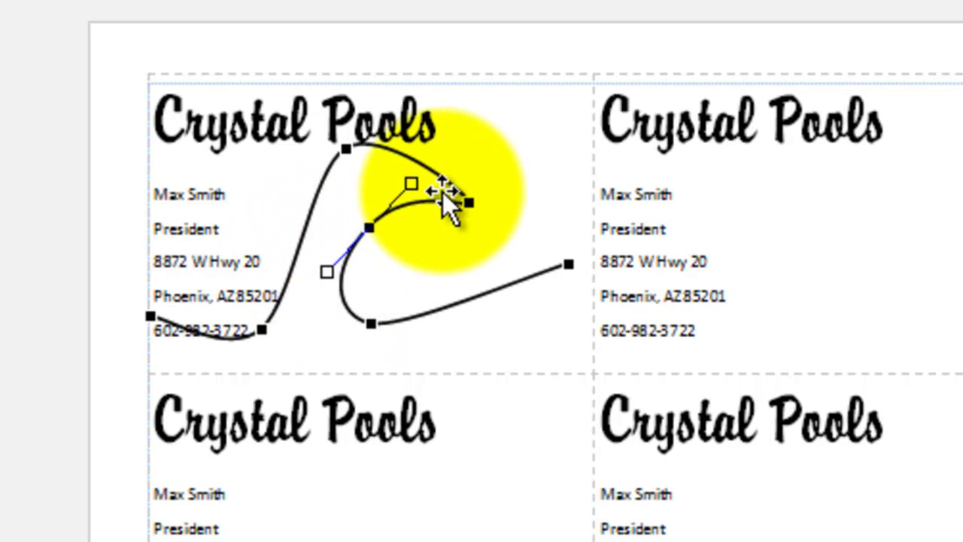
pyautogui.moveTo(413, 183); pyautogui.dragTo(505, 120)
pyautogui.moveTo(455, 169); pyautogui.dragTo(355, 217)
pyautogui.click(365, 223)
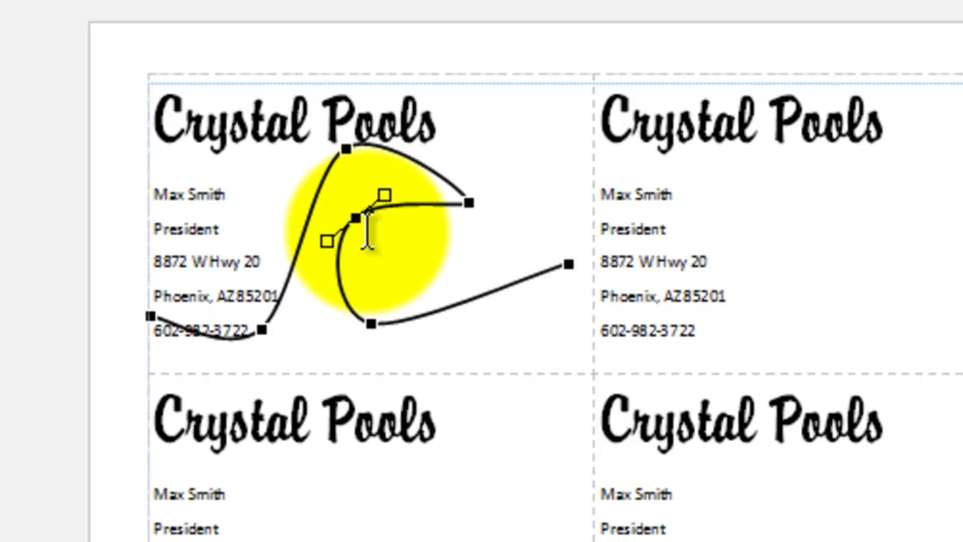
# Make the curl's bottom vertex a smooth point and pull its handles to round it.
pyautogui.rightClick(370, 324)
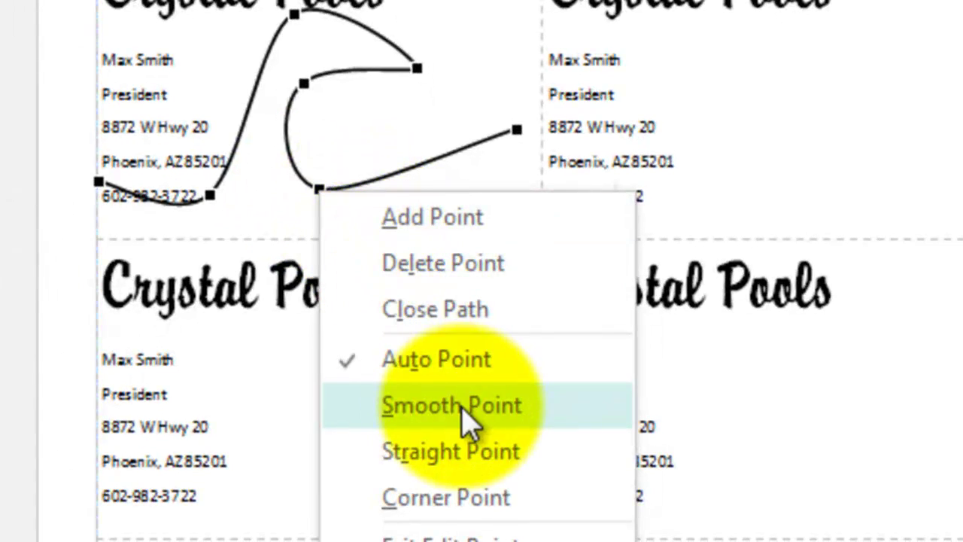
pyautogui.click(469, 454)
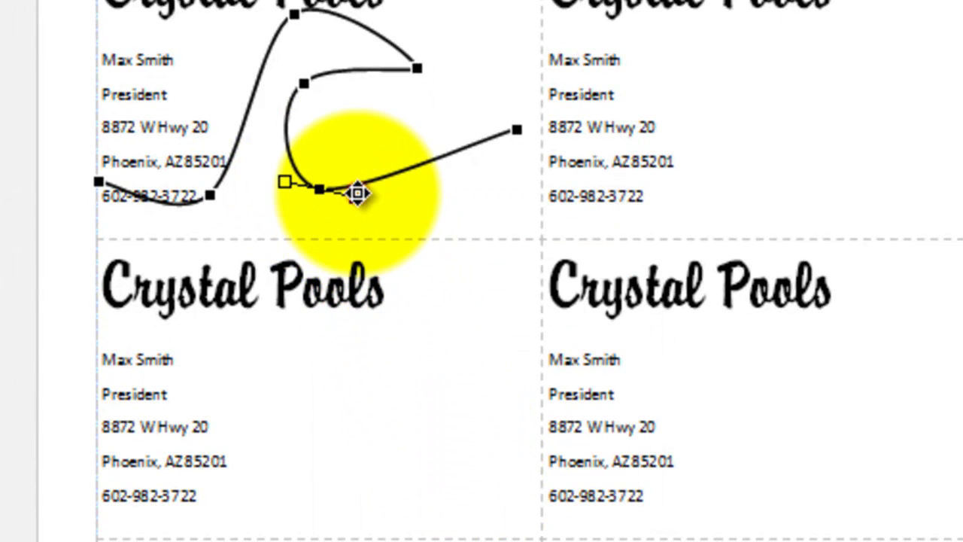
pyautogui.moveTo(358, 194); pyautogui.dragTo(375, 234)
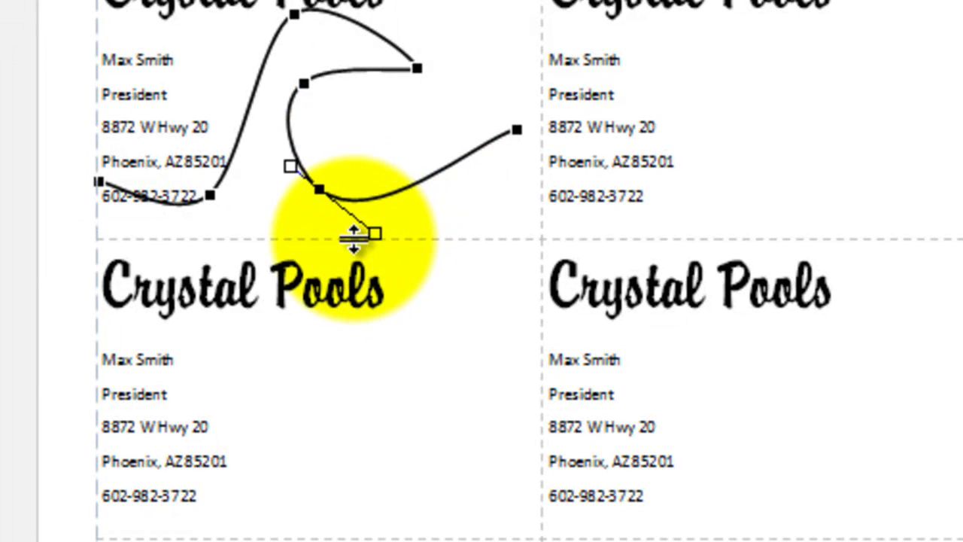
pyautogui.click(285, 163)
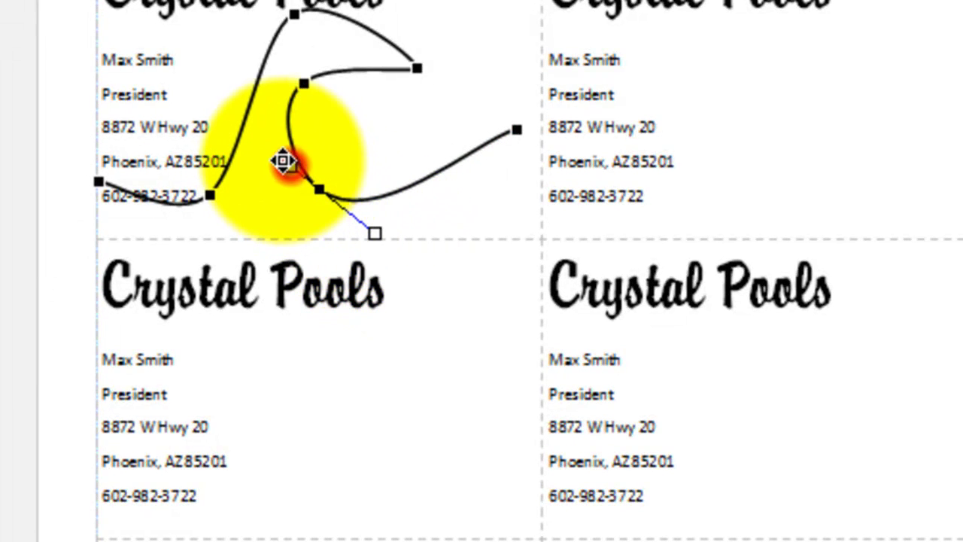
pyautogui.moveTo(285, 161); pyautogui.dragTo(275, 149)
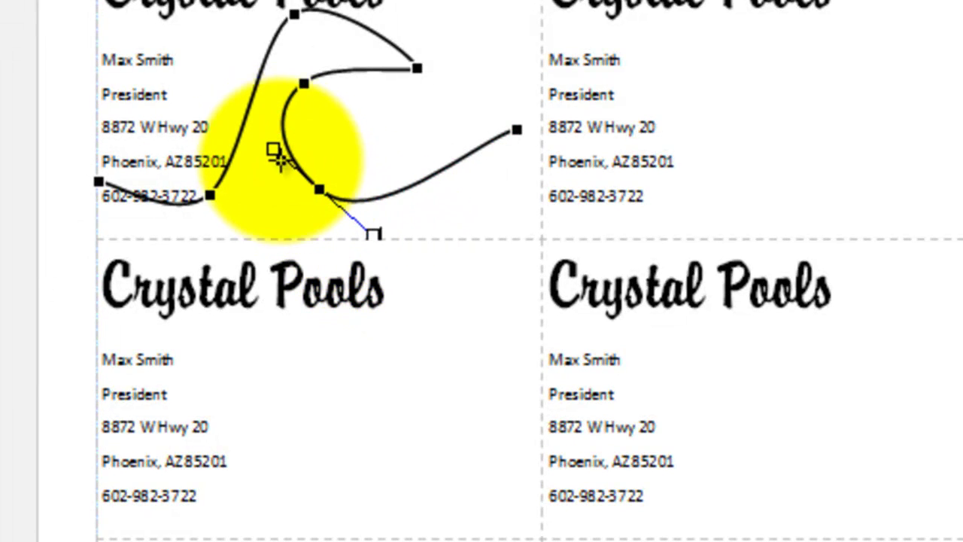
pyautogui.click(455, 199)
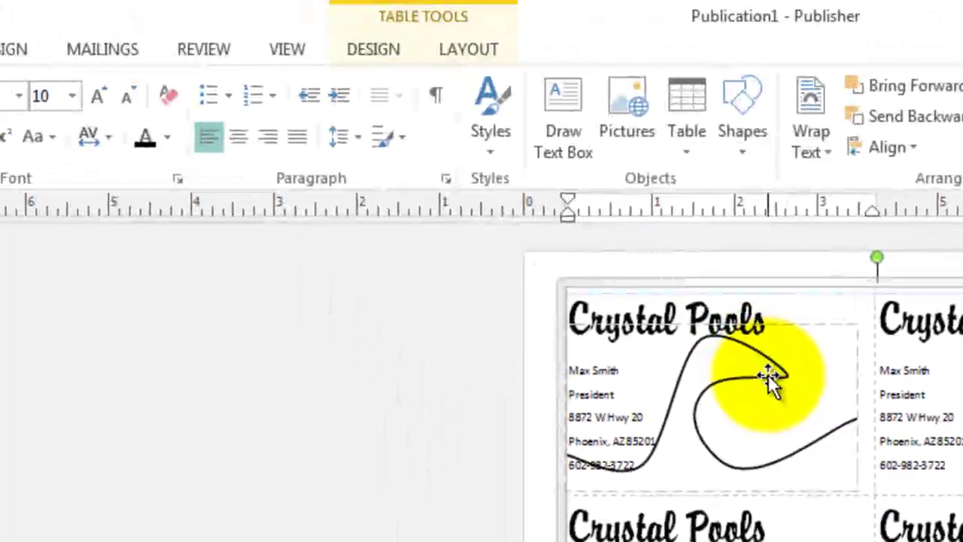
# Give the wave curve a blue outline with a 4½ pt weight.
pyautogui.click(392, 71)
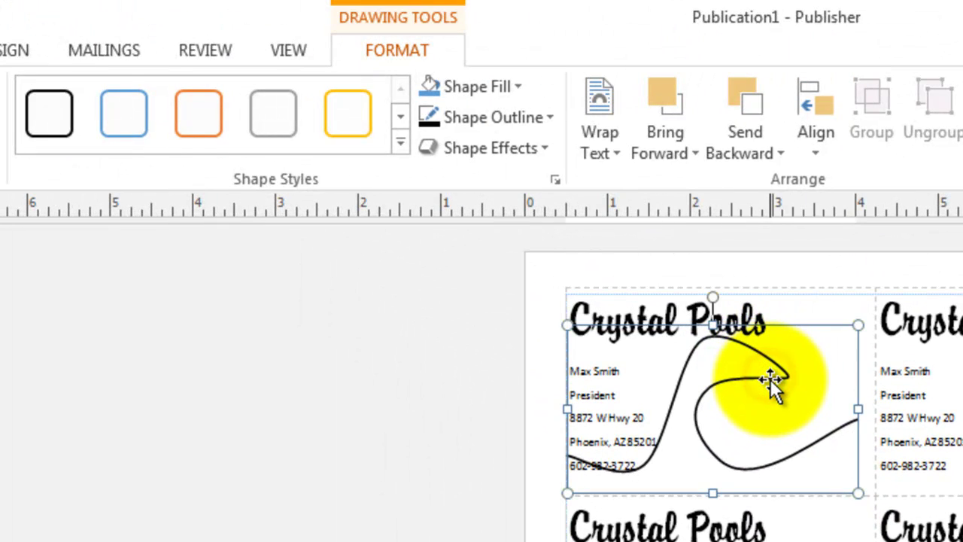
pyautogui.click(553, 117)
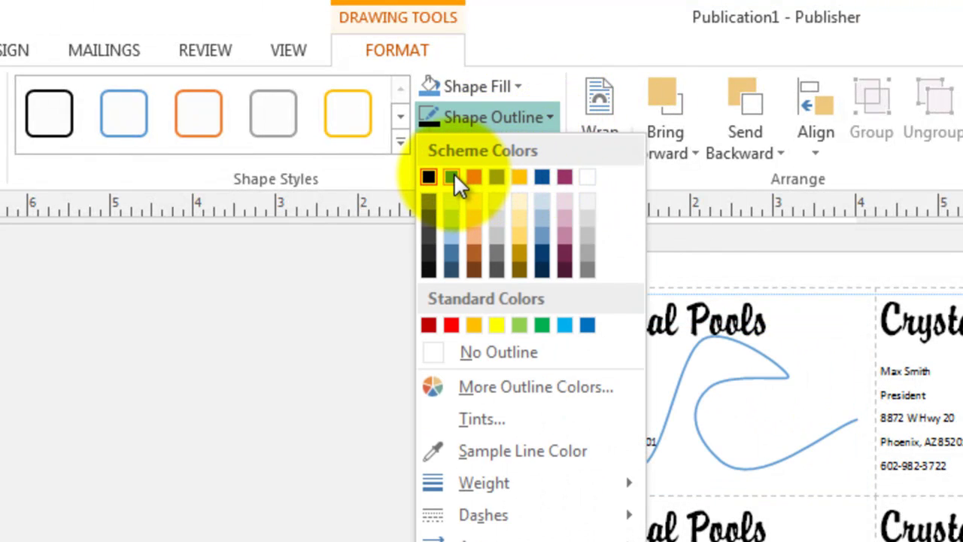
pyautogui.click(452, 174)
pyautogui.click(552, 117)
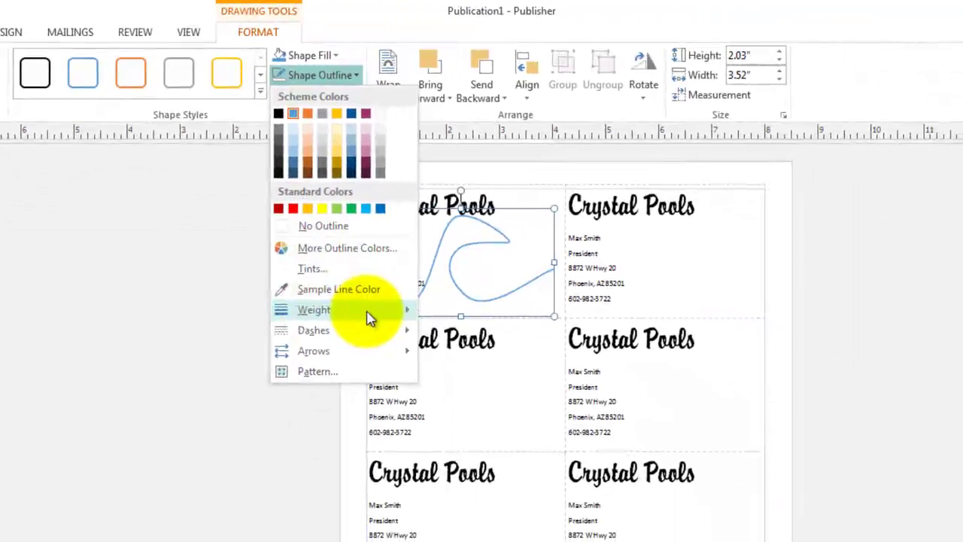
pyautogui.moveTo(571, 485)
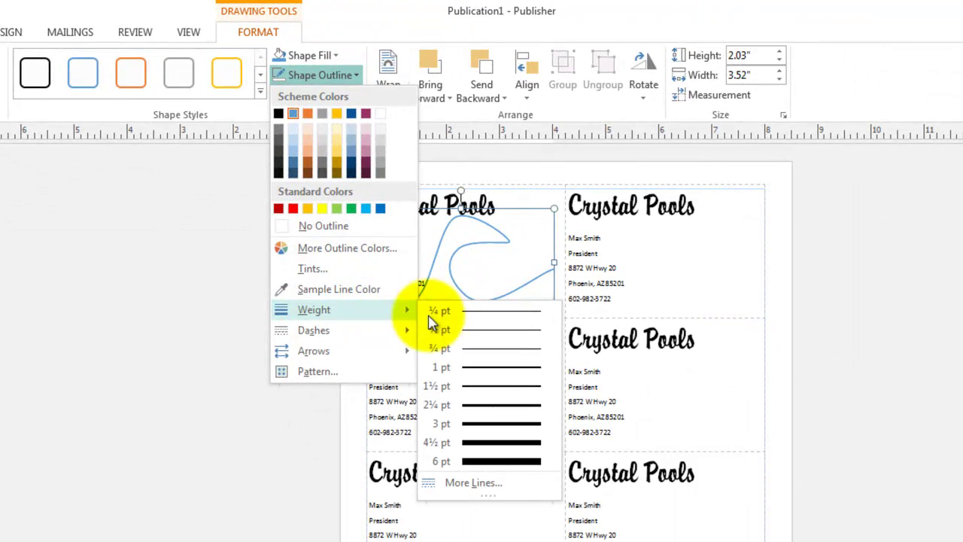
pyautogui.click(503, 442)
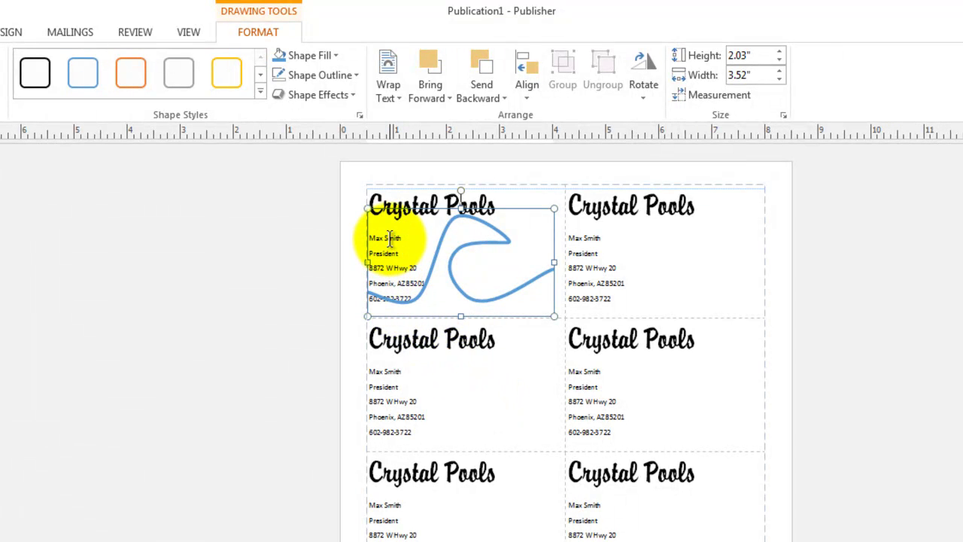
# Send the wave curve to the back, behind the card text.
pyautogui.rightClick(462, 252)
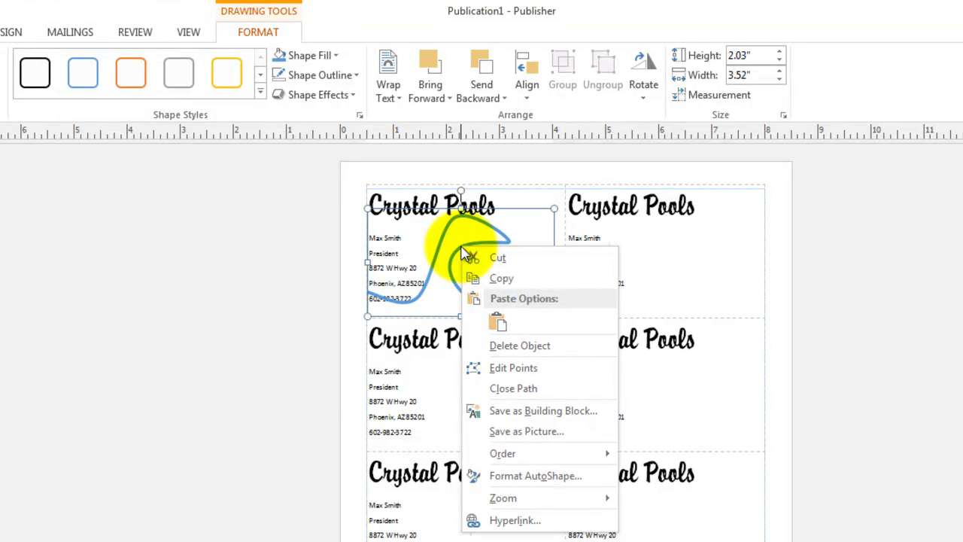
pyautogui.moveTo(499, 451)
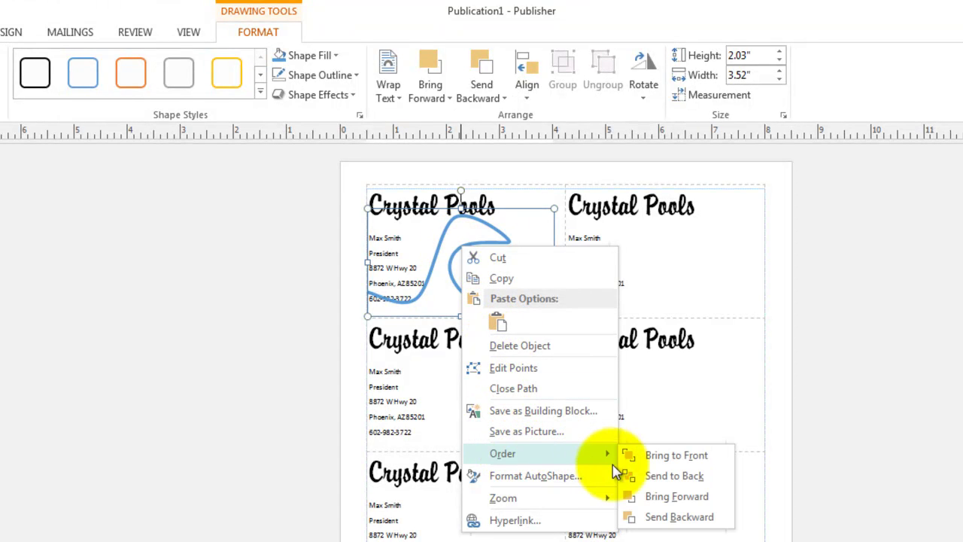
pyautogui.click(666, 477)
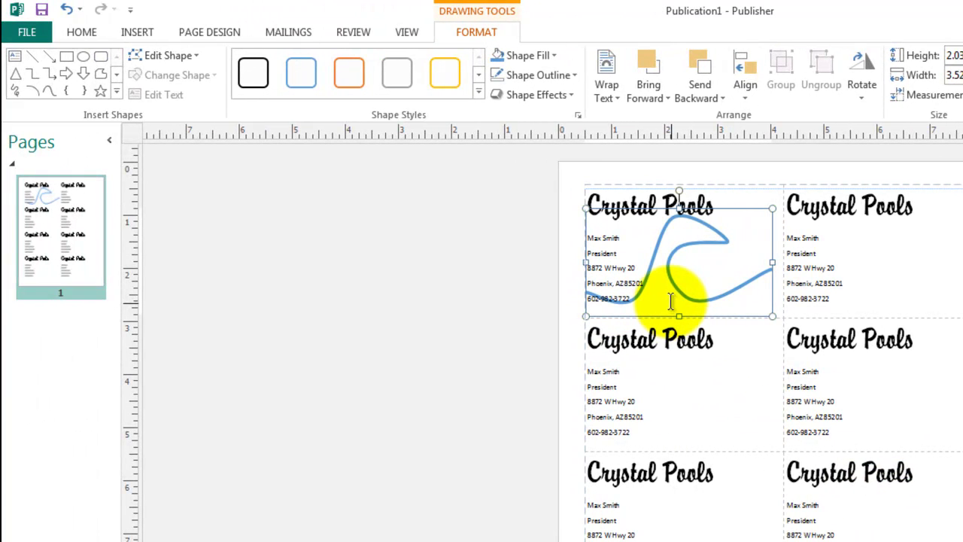
# Copy the blue wave and paste copies into the neighbouring card and the card below.
pyautogui.click(92, 38)
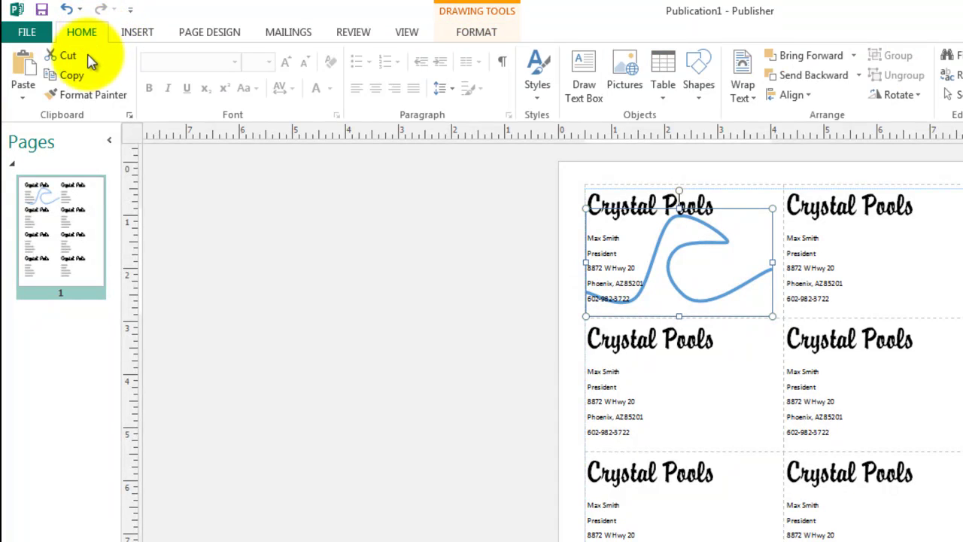
pyautogui.click(73, 76)
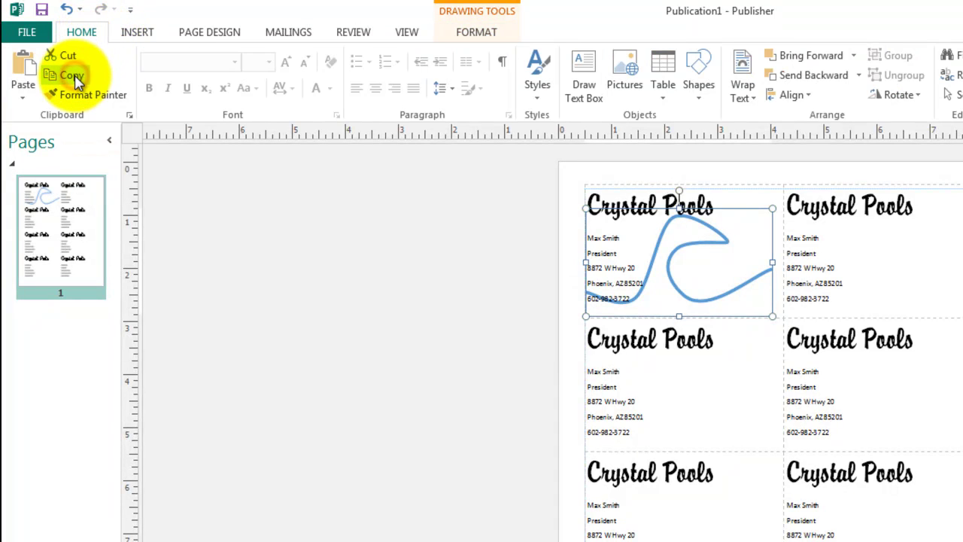
pyautogui.click(24, 69)
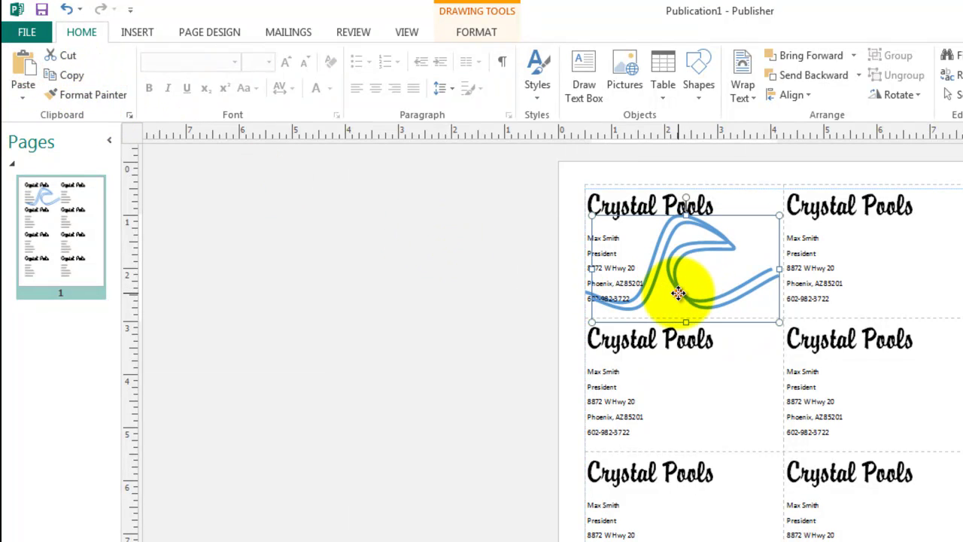
pyautogui.moveTo(678, 293); pyautogui.dragTo(879, 286)
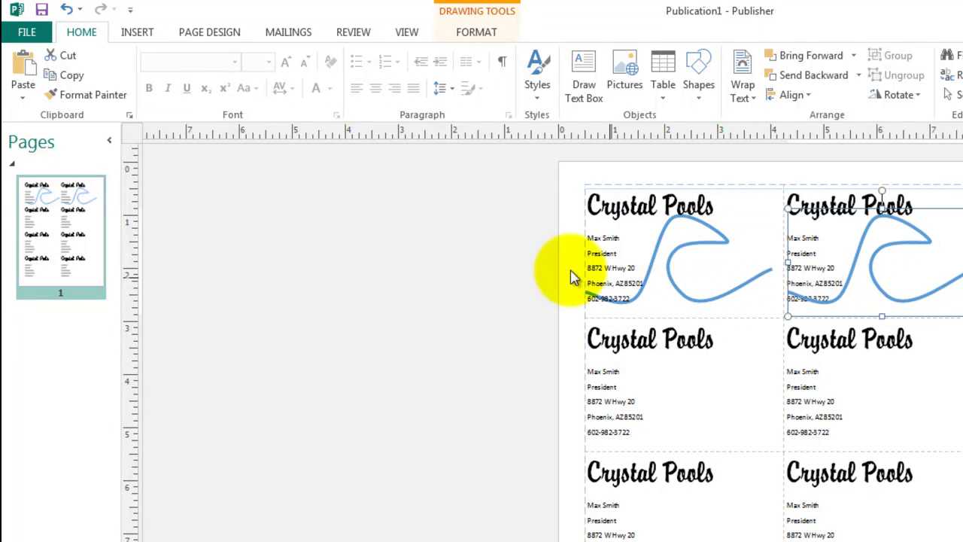
pyautogui.click(25, 69)
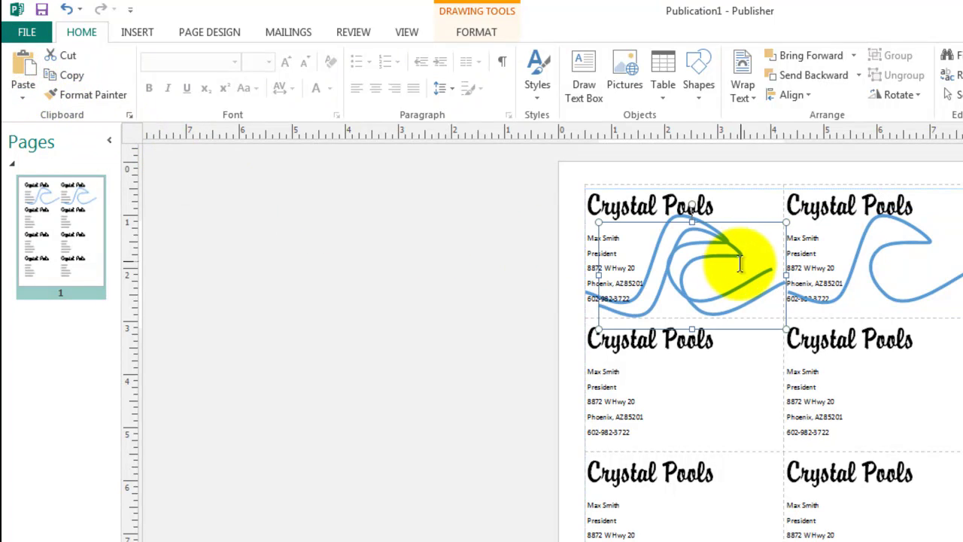
pyautogui.moveTo(727, 257); pyautogui.dragTo(720, 376)
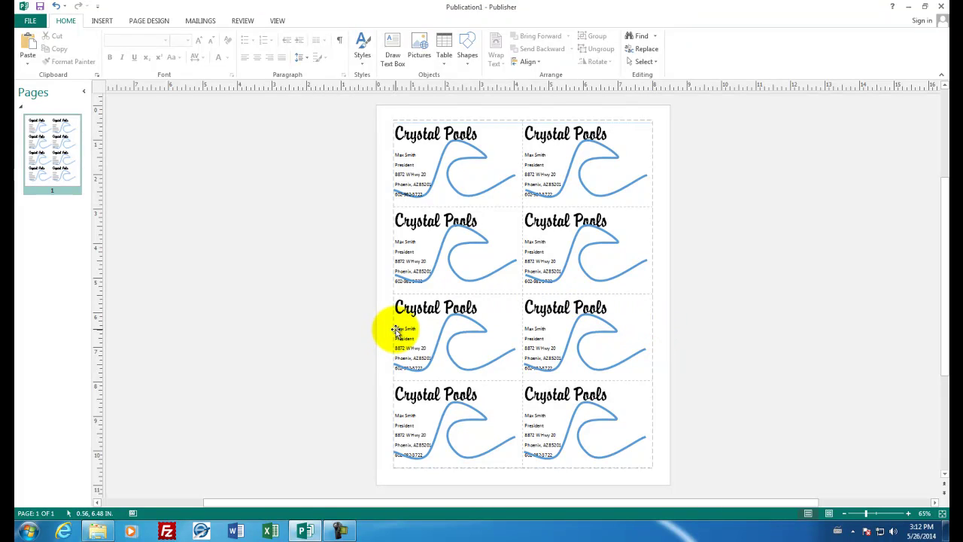
# Bring the card text table to the front so it sits above the blue wave curves.
pyautogui.click(415, 120)
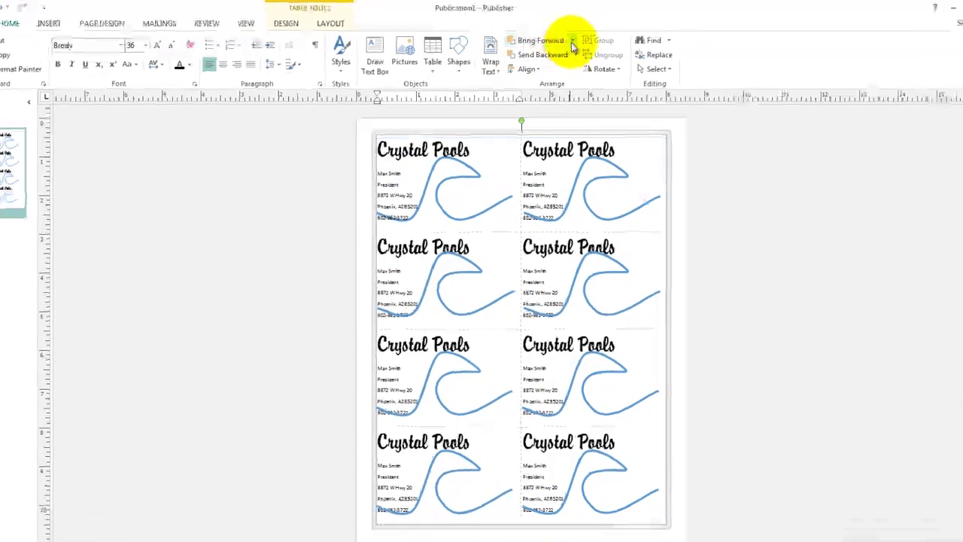
pyautogui.click(568, 35)
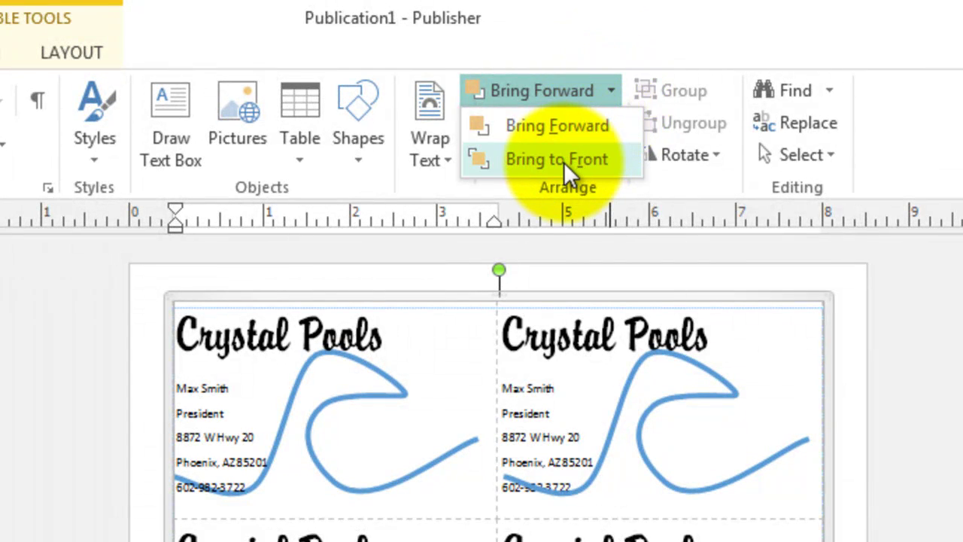
pyautogui.click(564, 161)
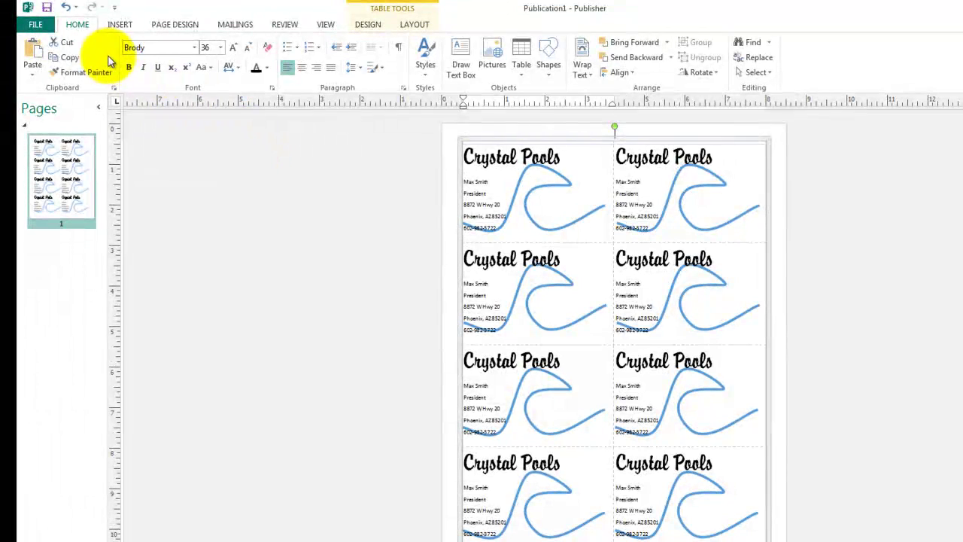
# Go to the File backstage Print page showing the business card sheet preview.
pyautogui.click(36, 26)
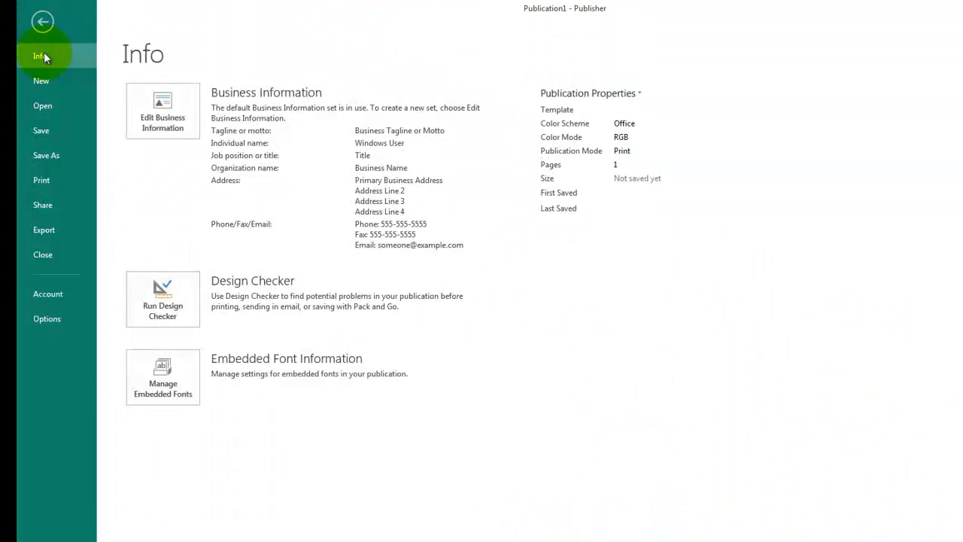
pyautogui.click(44, 185)
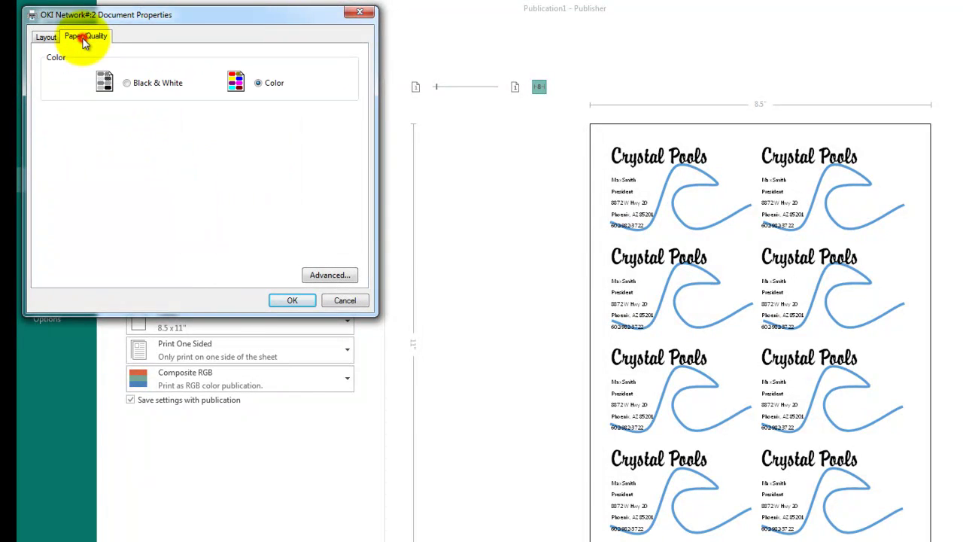
# In Advanced printer options, set Media Weight to Ultra Heavy (121-203 gsm), then confirm both dialogs.
pyautogui.click(328, 272)
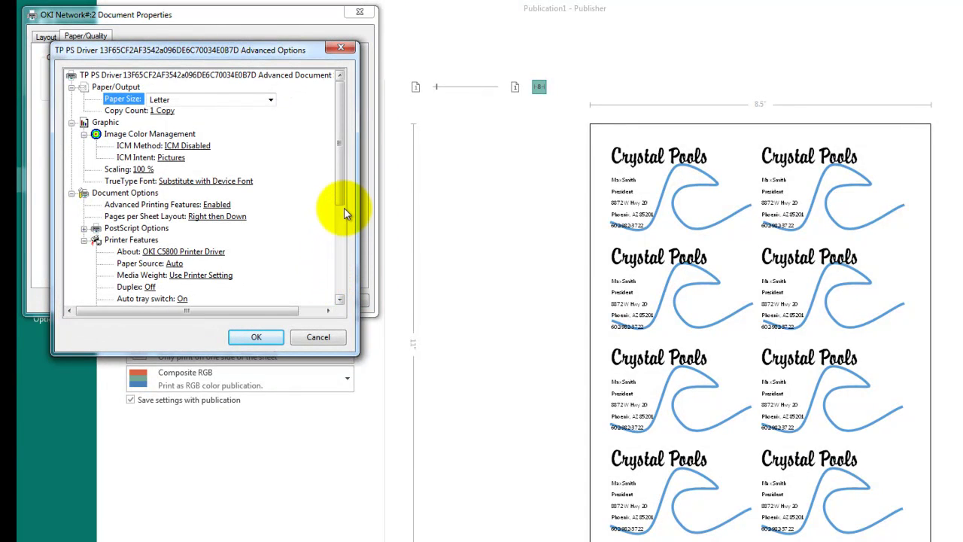
pyautogui.moveTo(338, 189); pyautogui.dragTo(235, 292)
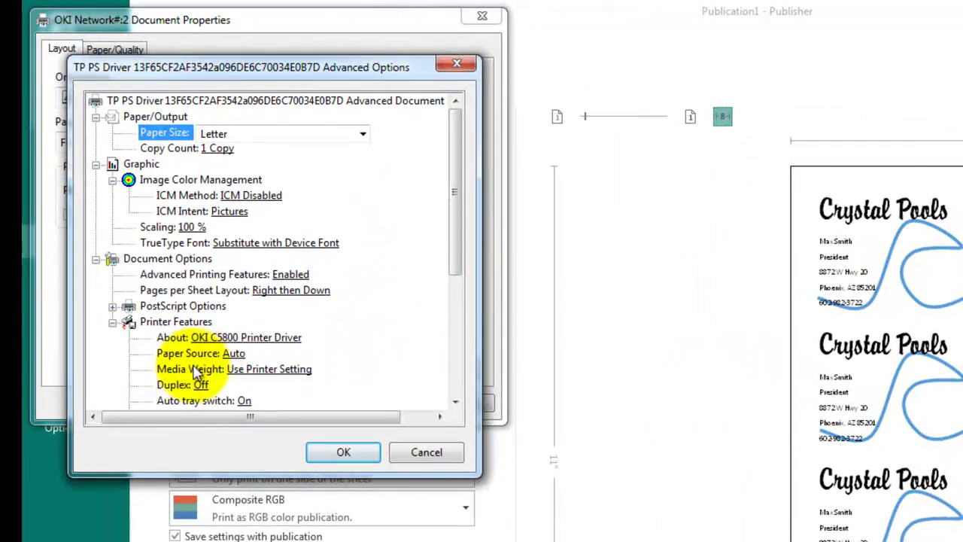
pyautogui.click(269, 371)
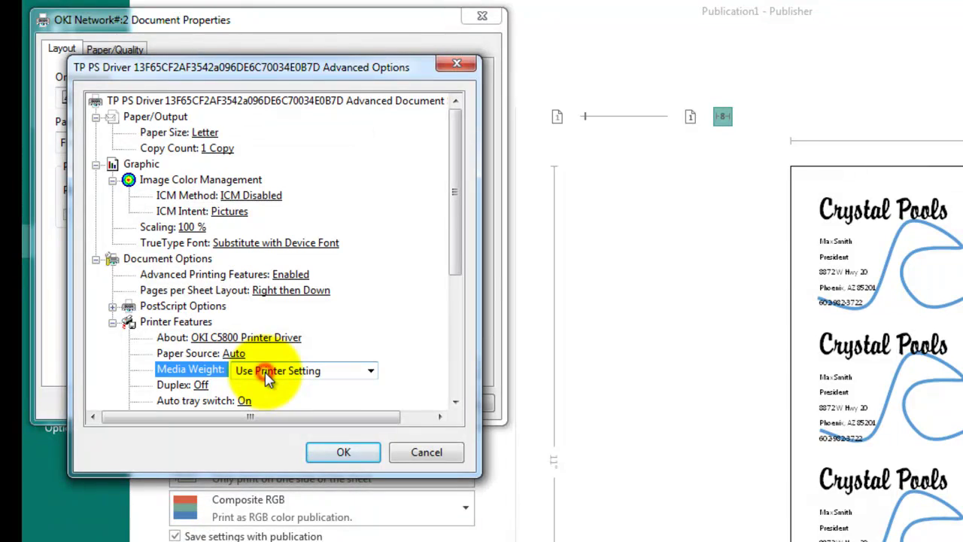
pyautogui.click(336, 376)
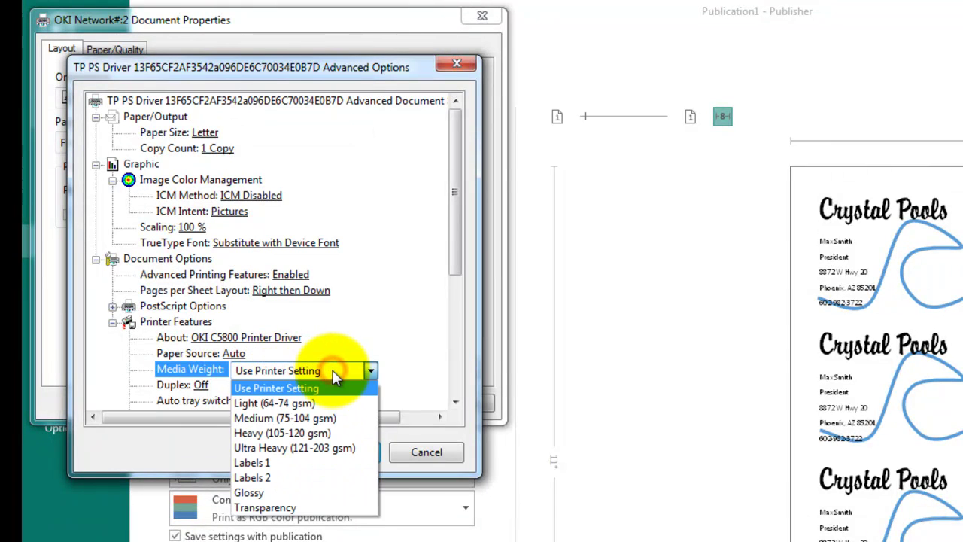
pyautogui.click(331, 449)
pyautogui.click(333, 452)
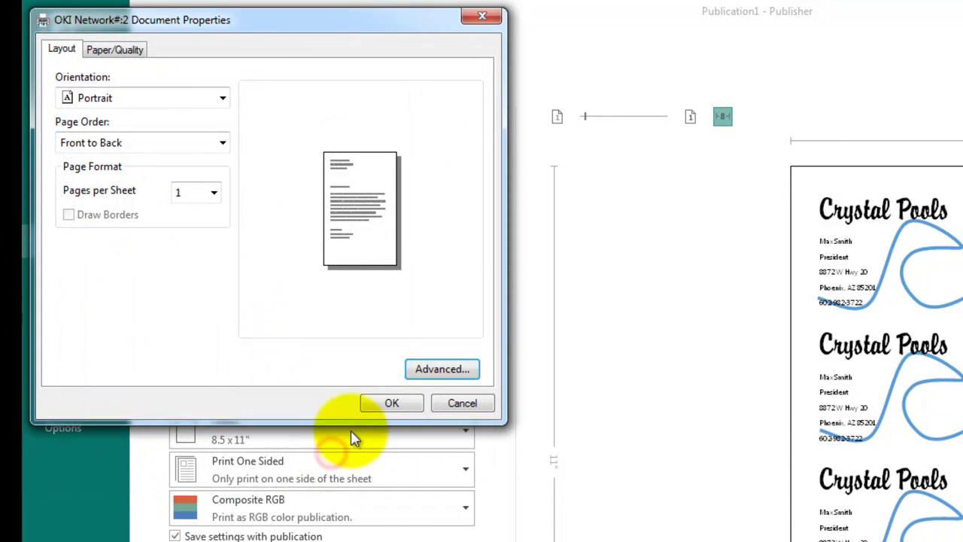
pyautogui.click(388, 405)
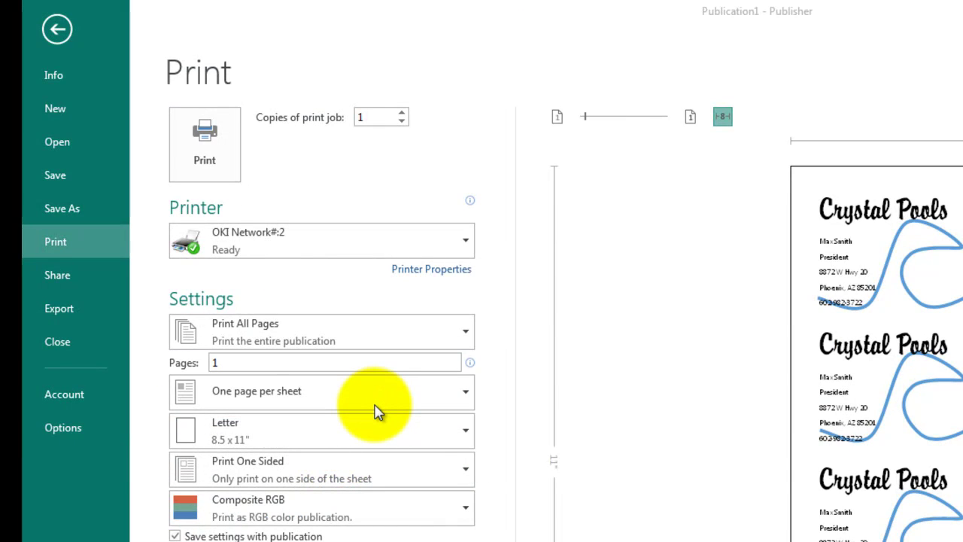